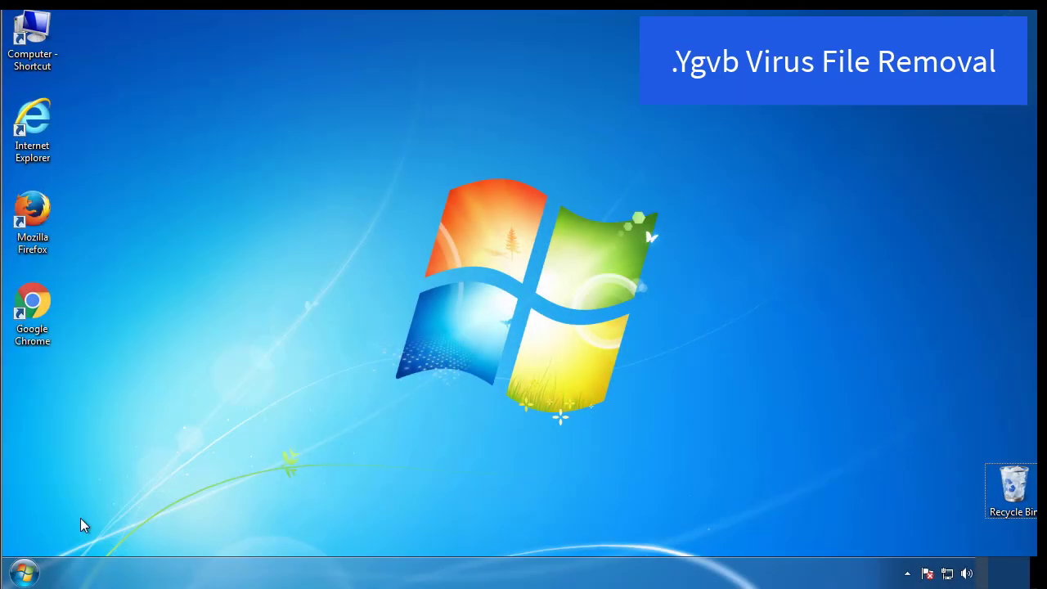
Launch System Configuration by searching msconfig from the Start menu
{"action": "left_click", "coordinate": [36, 572]}
{"action": "left_click", "coordinate": [92, 529]}
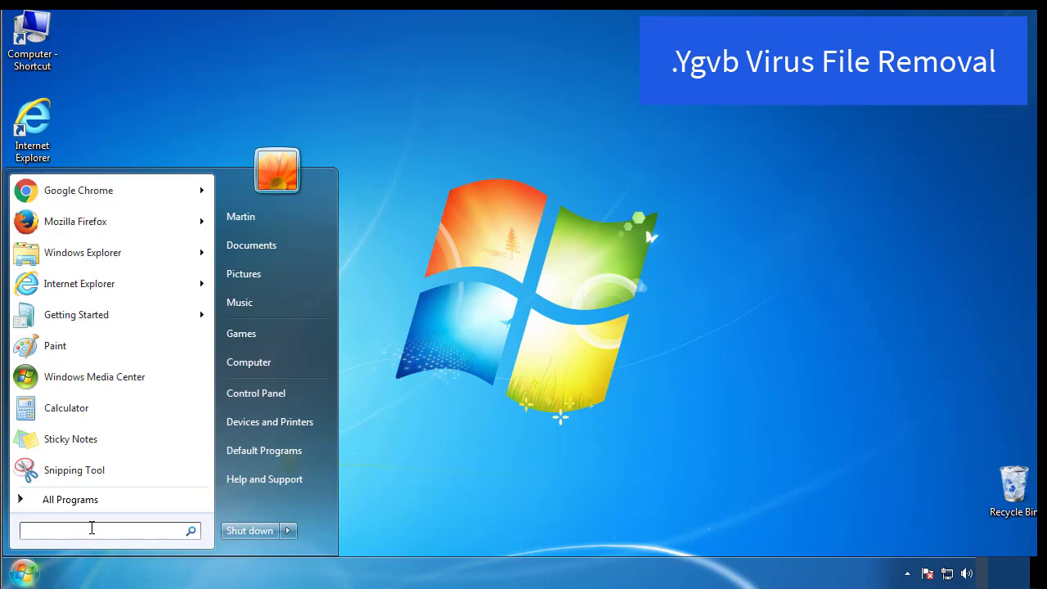
{"action": "type", "text": "msconfig"}
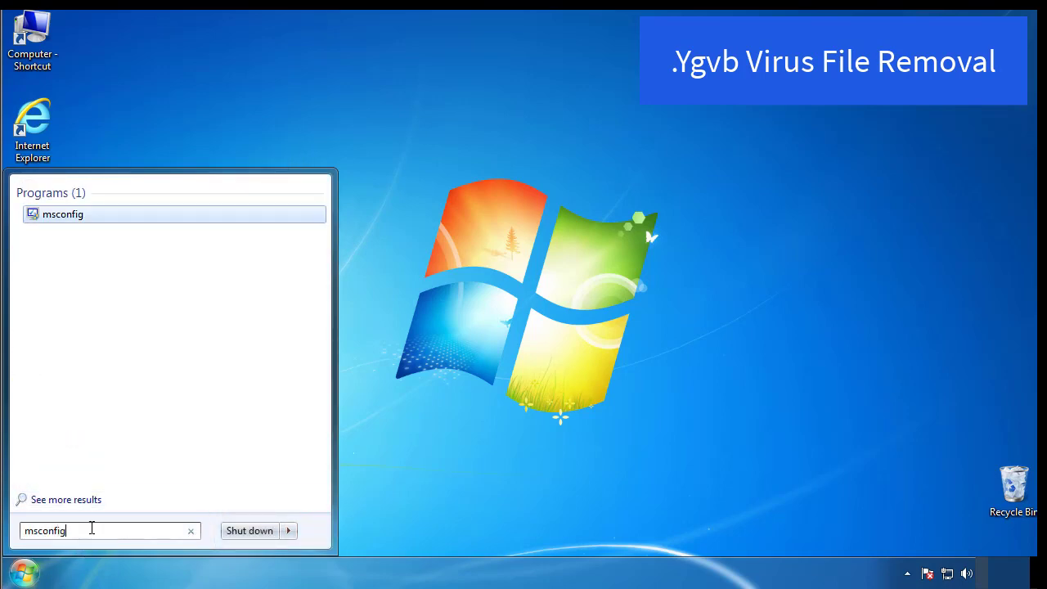
{"action": "key", "text": "Return"}
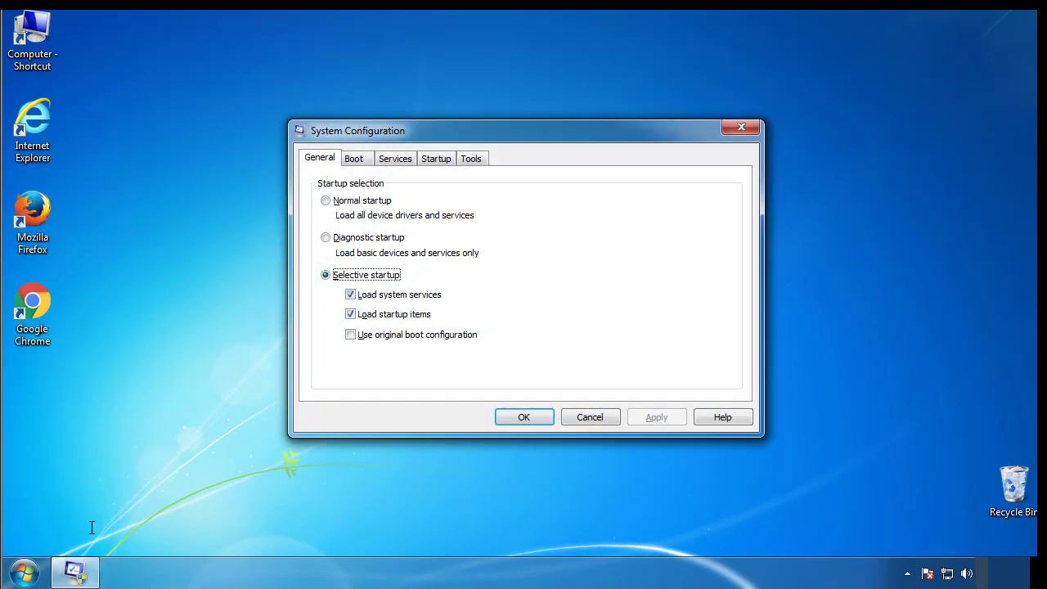
Enable Safe boot (Minimal) on the Boot tab, apply it, and restart into Safe Mode
{"action": "left_click", "coordinate": [353, 158]}
{"action": "left_click", "coordinate": [329, 316]}
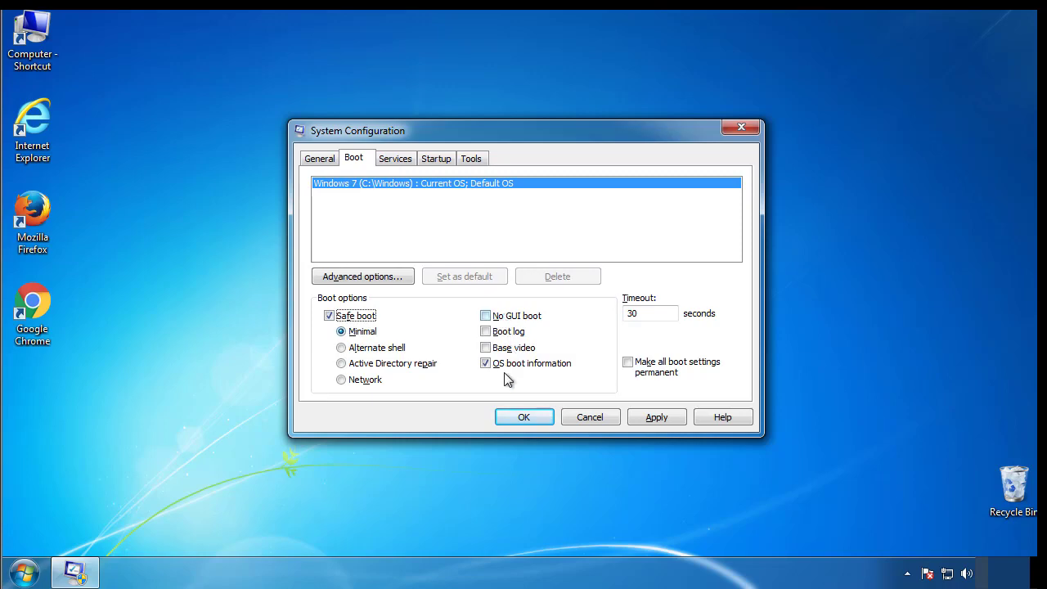
{"action": "left_click", "coordinate": [523, 417]}
{"action": "left_click", "coordinate": [471, 318]}
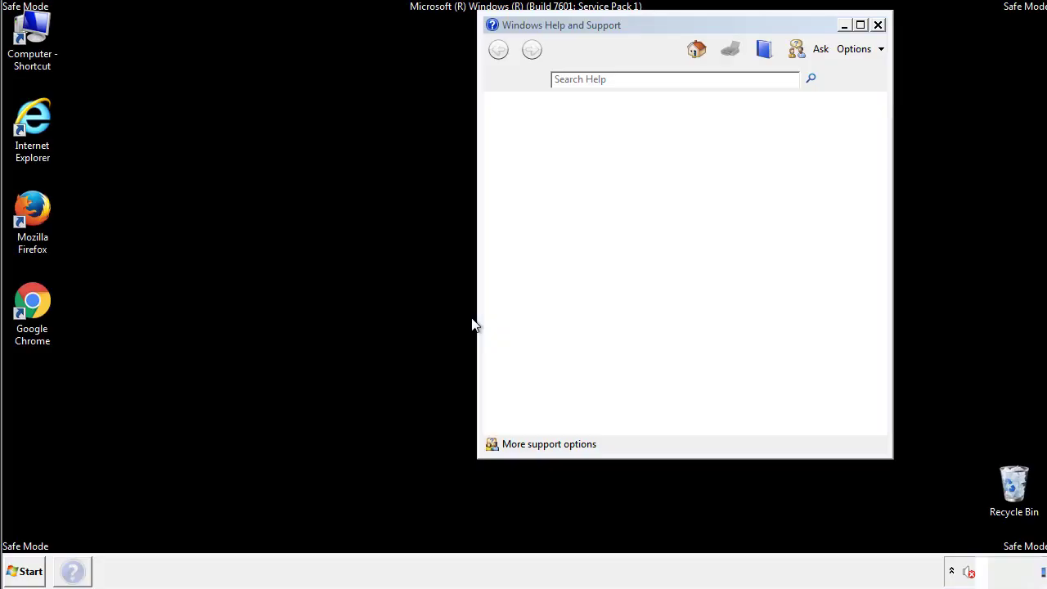
Close Help and turn on 'Show hidden files, folders, and drives' in Control Panel's Folder Options
{"action": "left_click", "coordinate": [877, 24]}
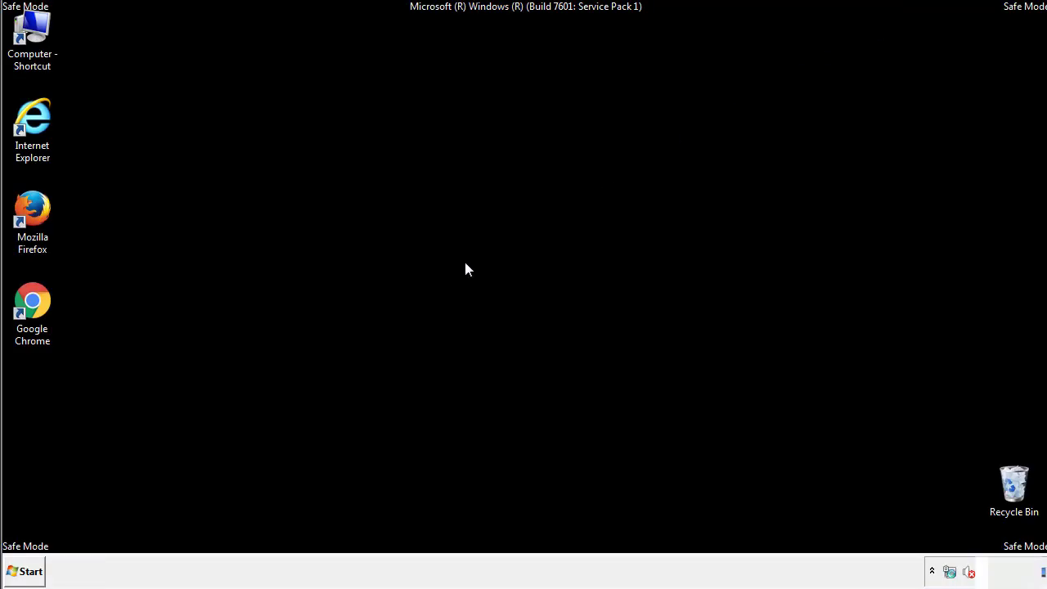
{"action": "left_click", "coordinate": [36, 564]}
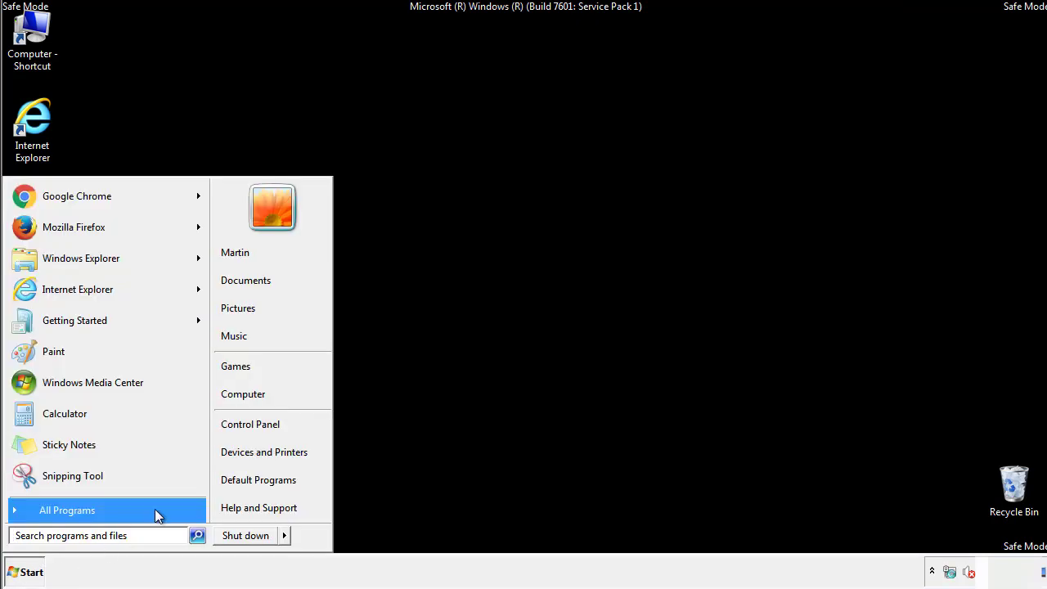
{"action": "left_click", "coordinate": [260, 421]}
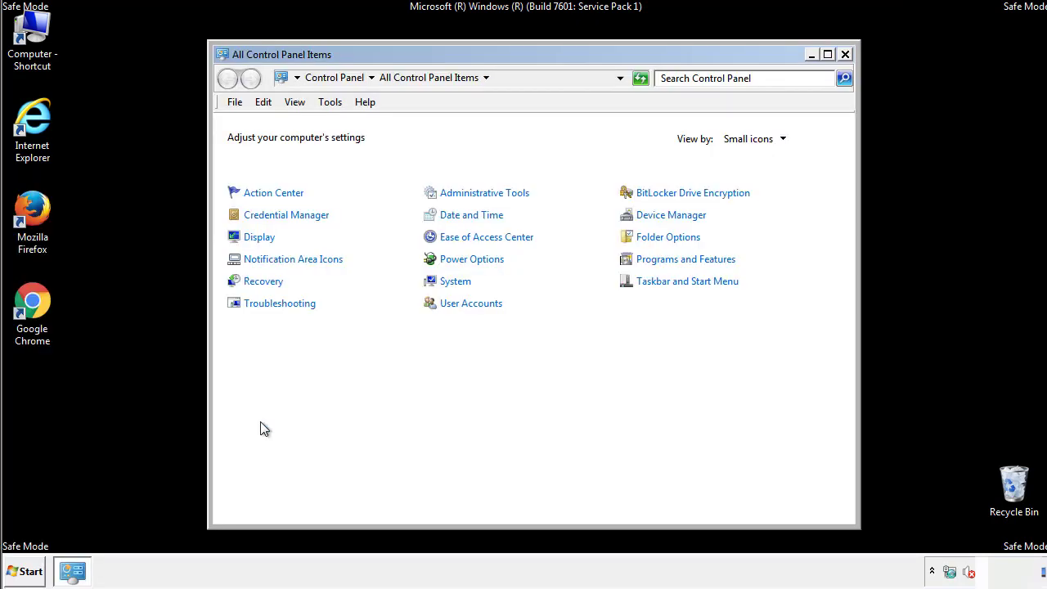
{"action": "left_click", "coordinate": [670, 237]}
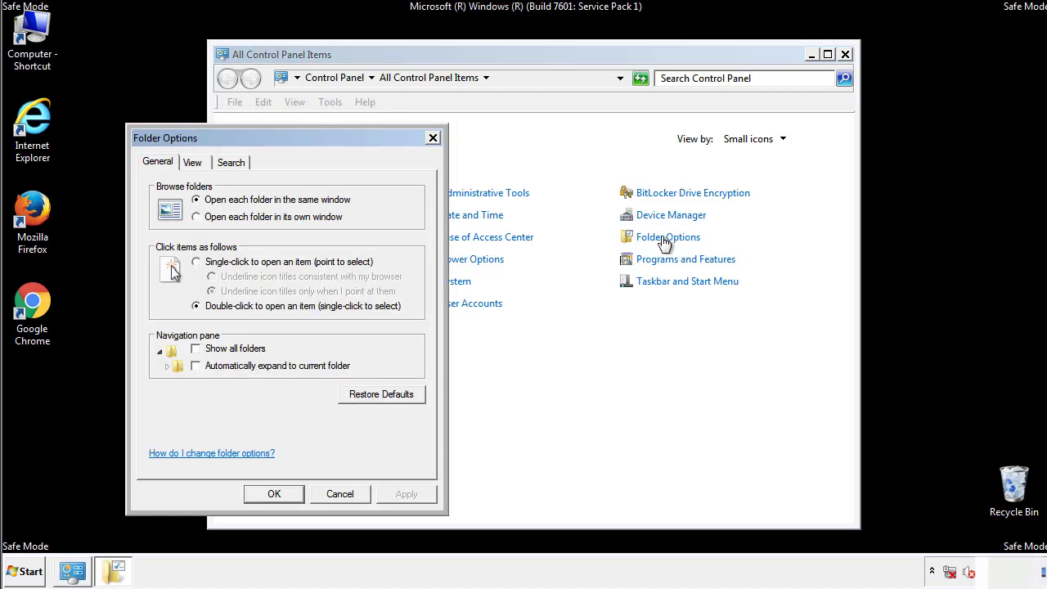
{"action": "left_click", "coordinate": [194, 164]}
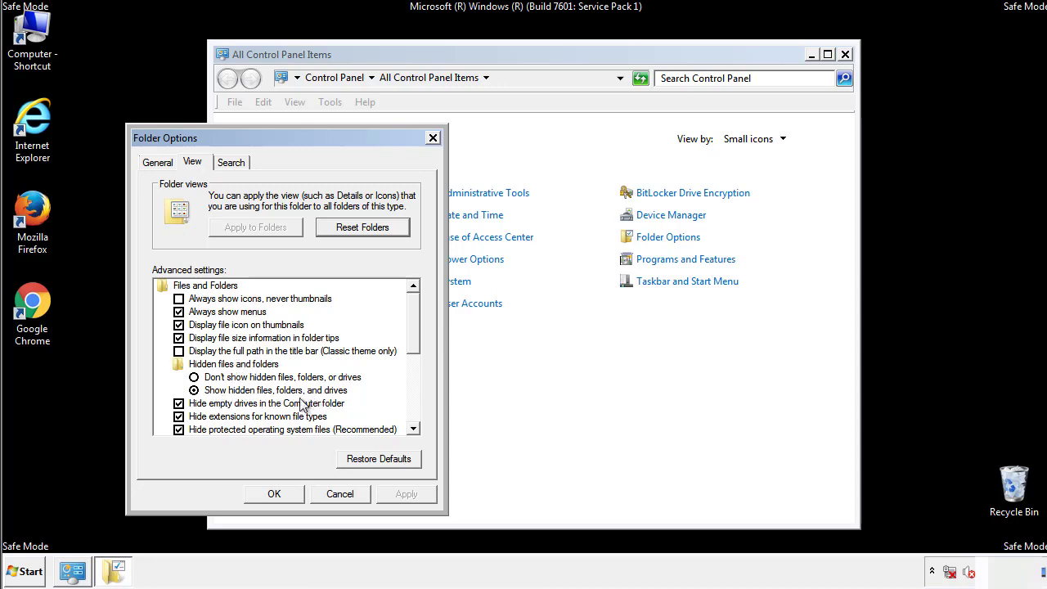
{"action": "left_click", "coordinate": [278, 492]}
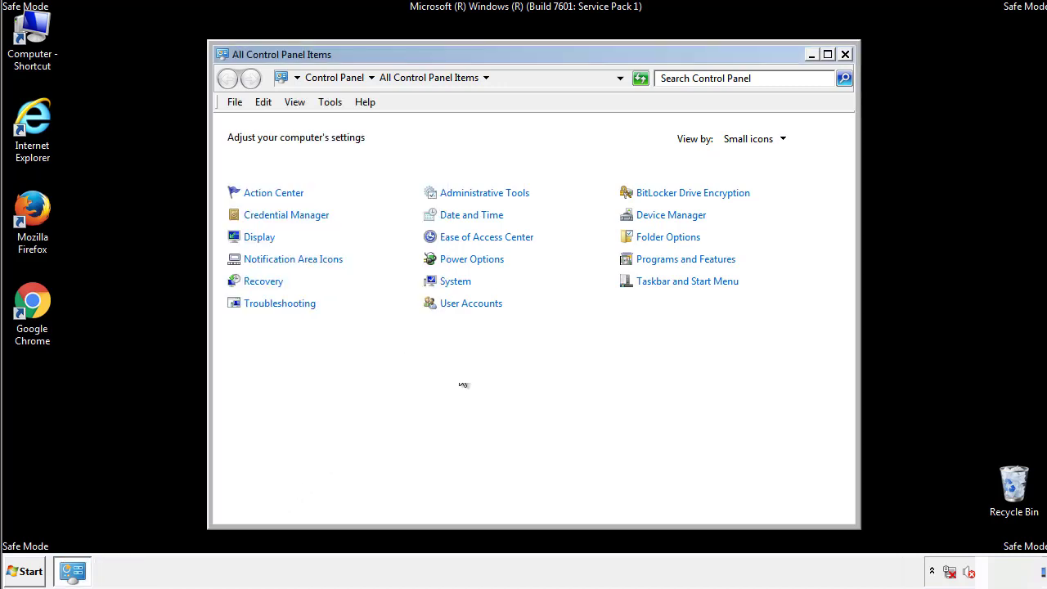
{"action": "left_click", "coordinate": [846, 55]}
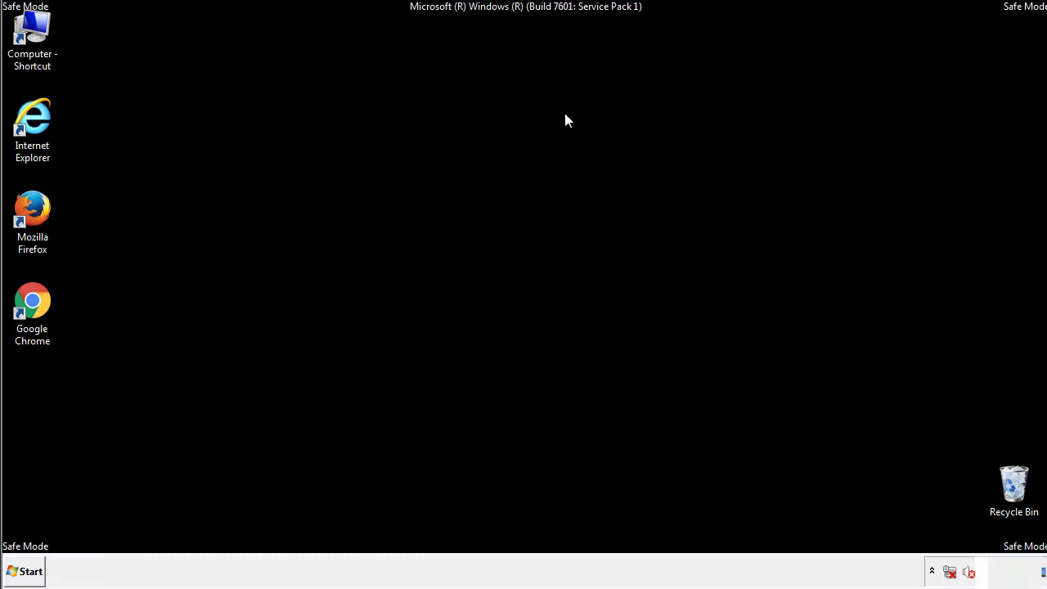
Browse from Computer through Local Disk (C:) and Windows into the System32 folder
{"action": "double_click", "coordinate": [34, 29]}
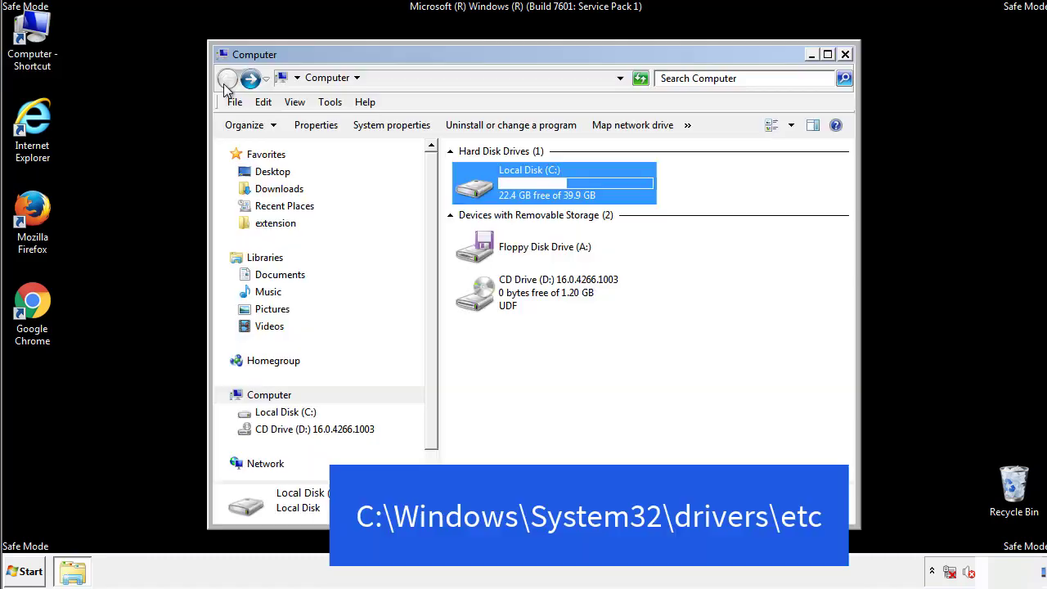
{"action": "double_click", "coordinate": [482, 190]}
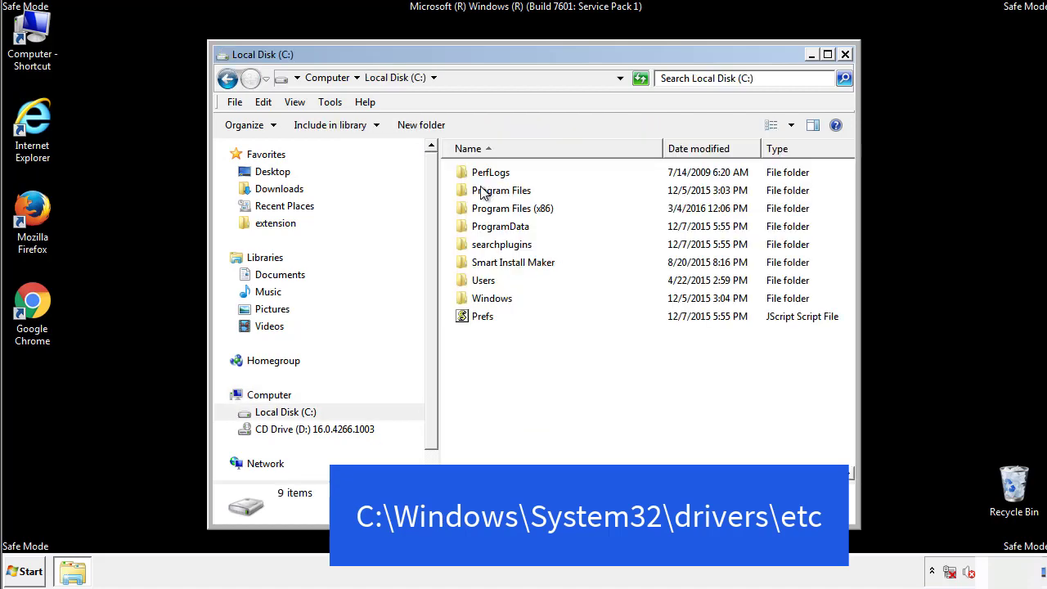
{"action": "double_click", "coordinate": [479, 300]}
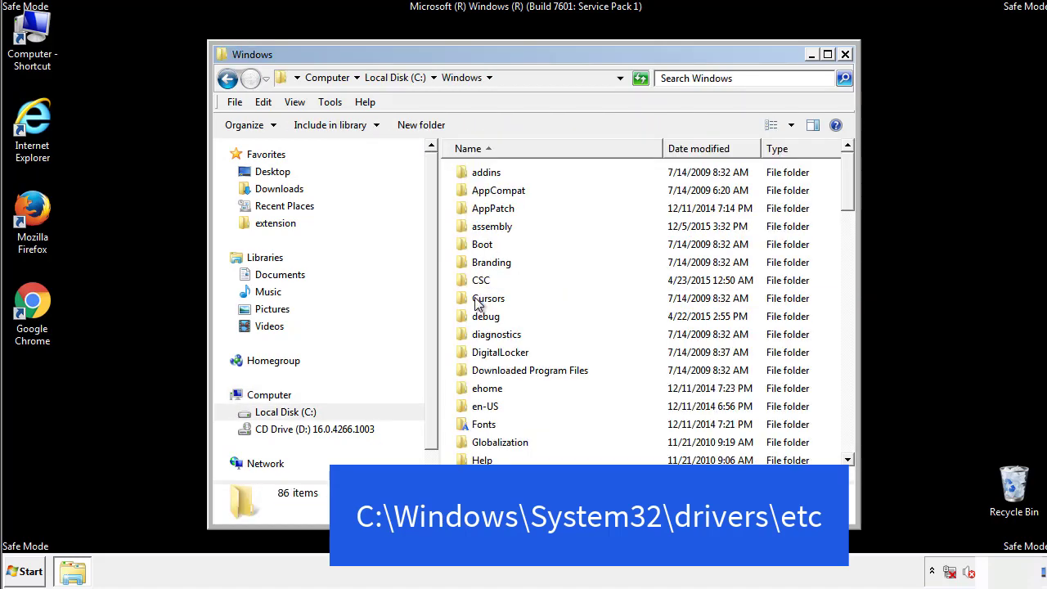
{"action": "scroll", "coordinate": [480, 370], "scroll_direction": "down", "scroll_amount": 2}
{"action": "scroll", "coordinate": [481, 370], "scroll_direction": "down", "scroll_amount": 7}
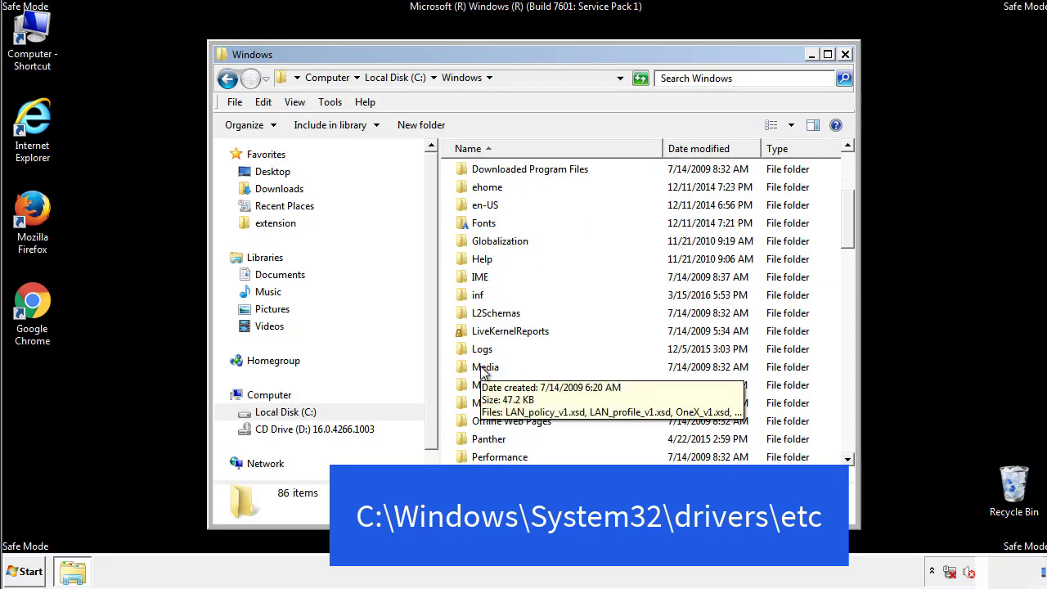
{"action": "scroll", "coordinate": [481, 369], "scroll_direction": "down", "scroll_amount": 2}
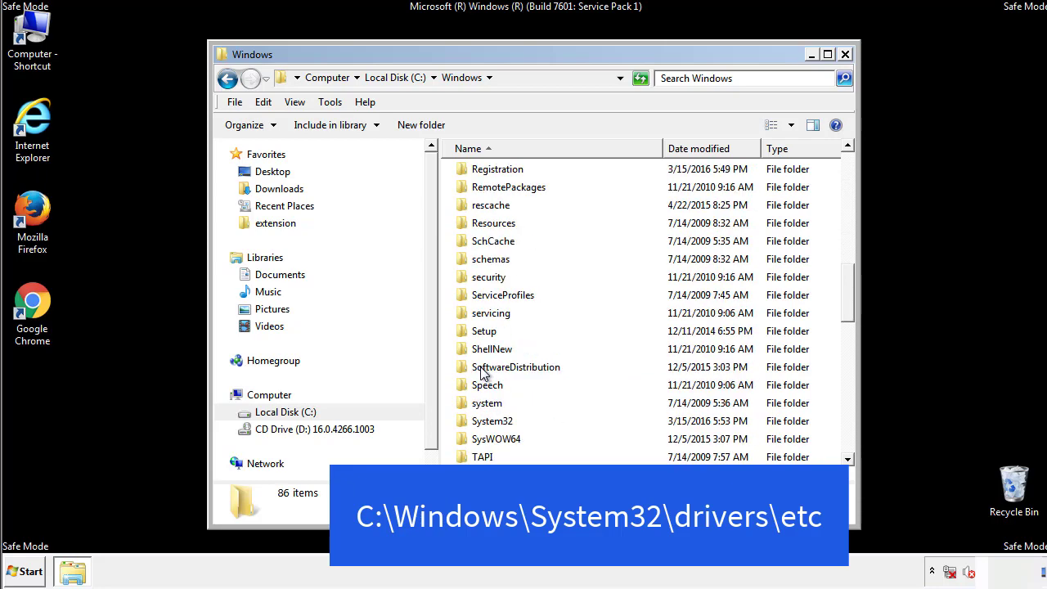
{"action": "double_click", "coordinate": [489, 421]}
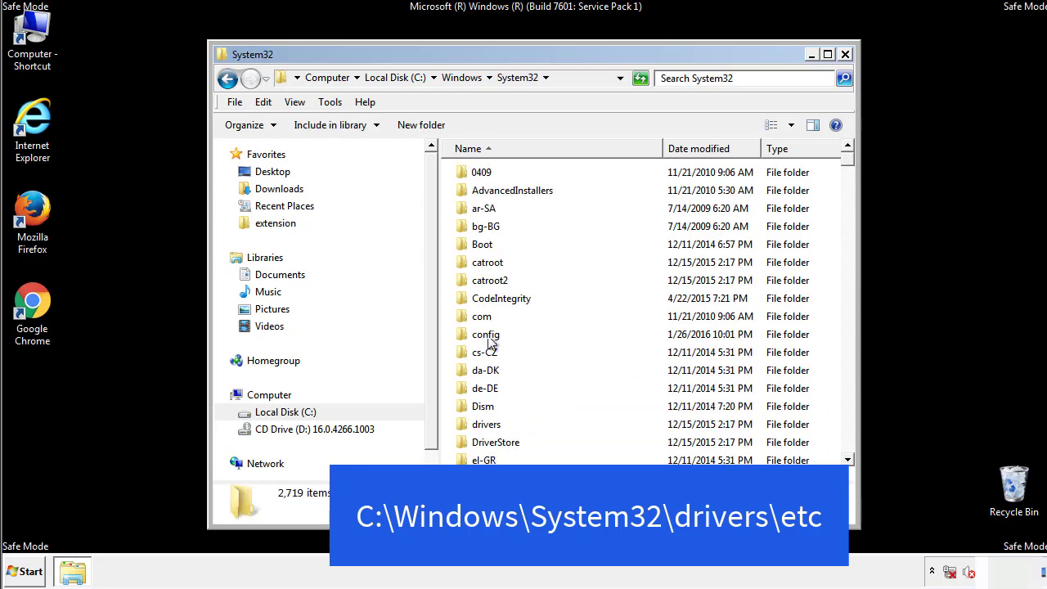
Go into drivers\etc and open the hosts file with Notepad
{"action": "double_click", "coordinate": [485, 424]}
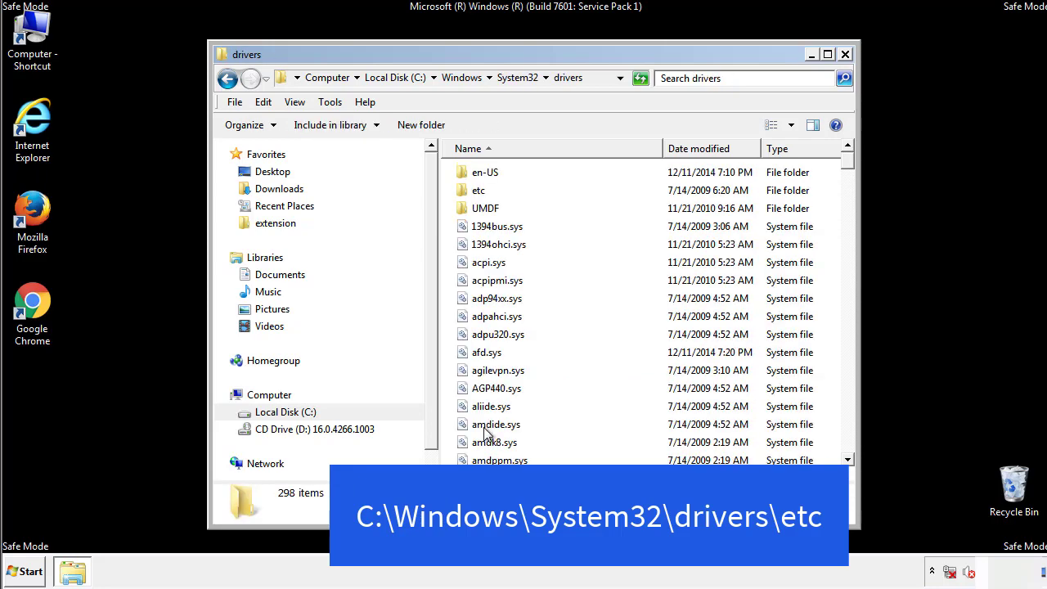
{"action": "double_click", "coordinate": [471, 195]}
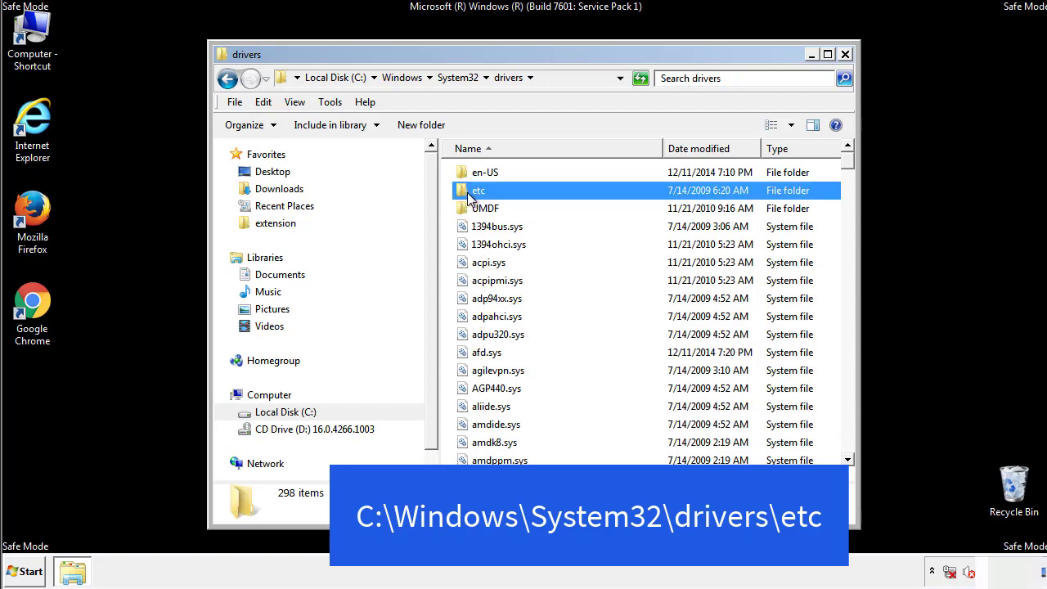
{"action": "double_click", "coordinate": [474, 174]}
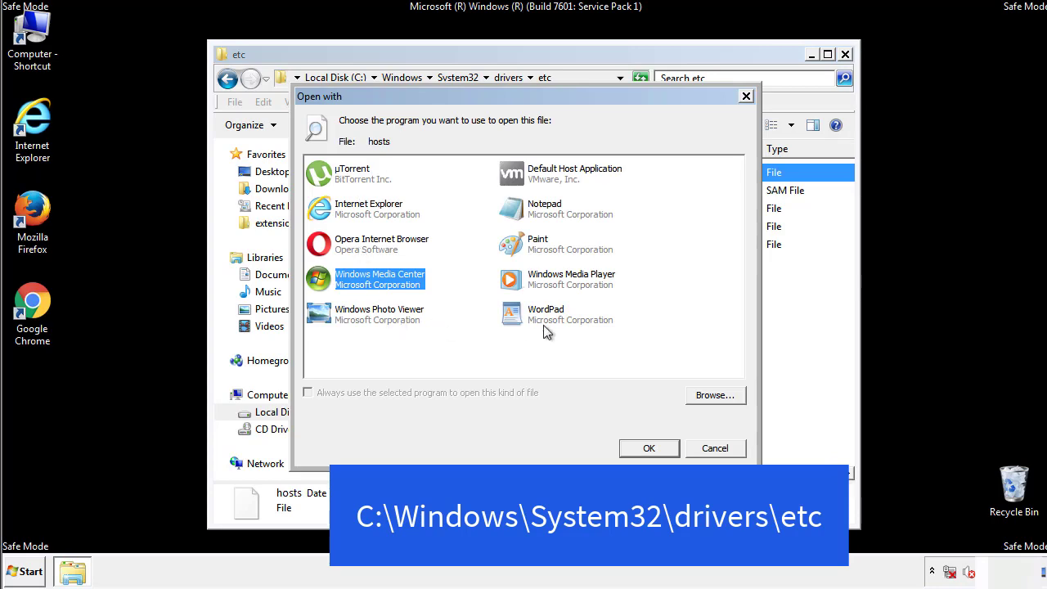
{"action": "left_click", "coordinate": [530, 210]}
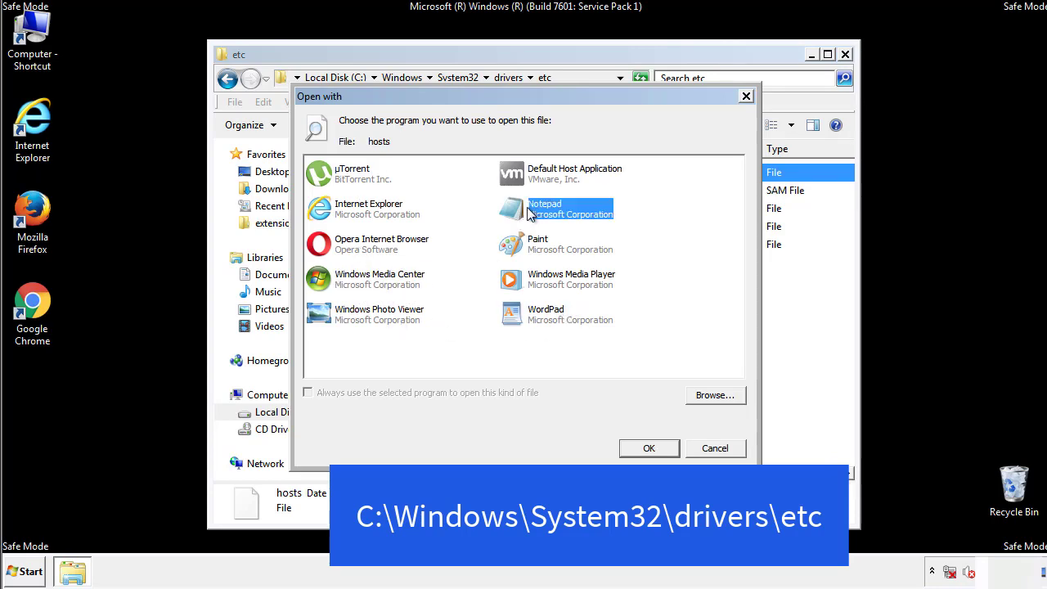
Open hosts in Notepad and delete the four added host entries
{"action": "left_click", "coordinate": [648, 449]}
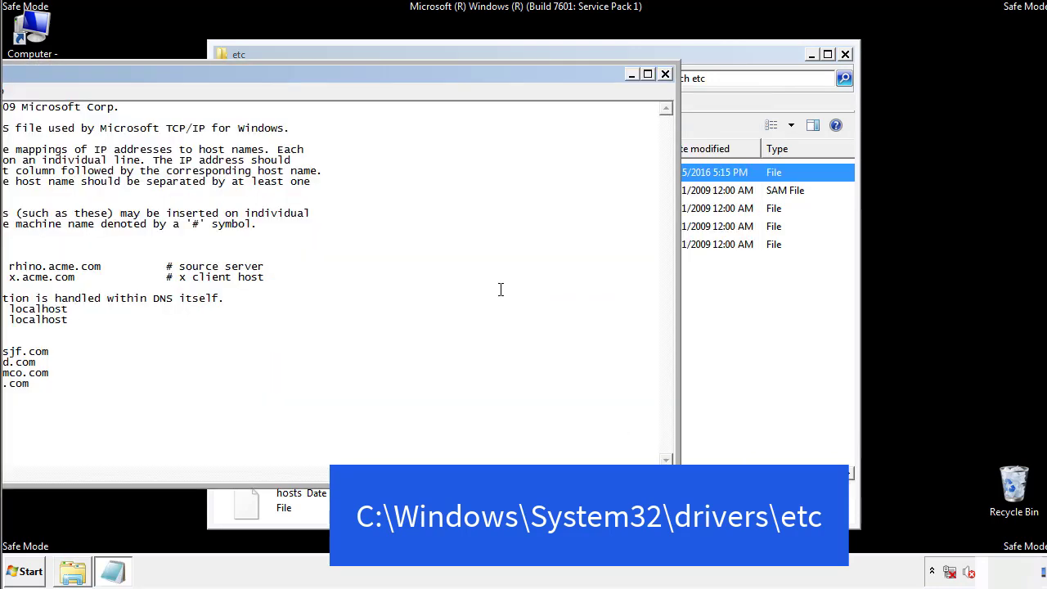
{"action": "left_click_drag", "start_coordinate": [428, 75], "coordinate": [665, 90]}
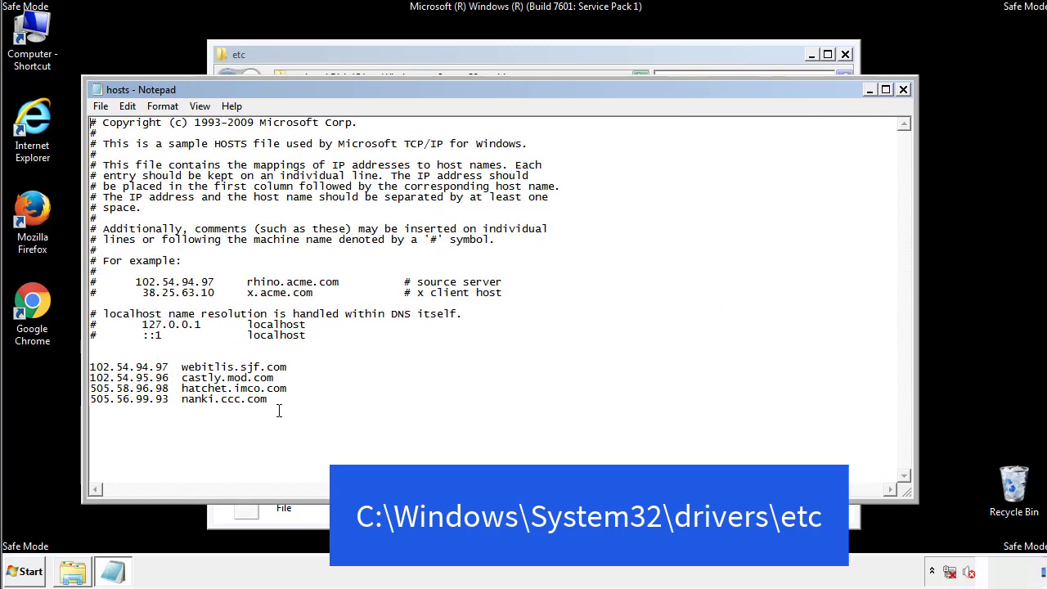
{"action": "left_click_drag", "start_coordinate": [294, 400], "coordinate": [91, 363]}
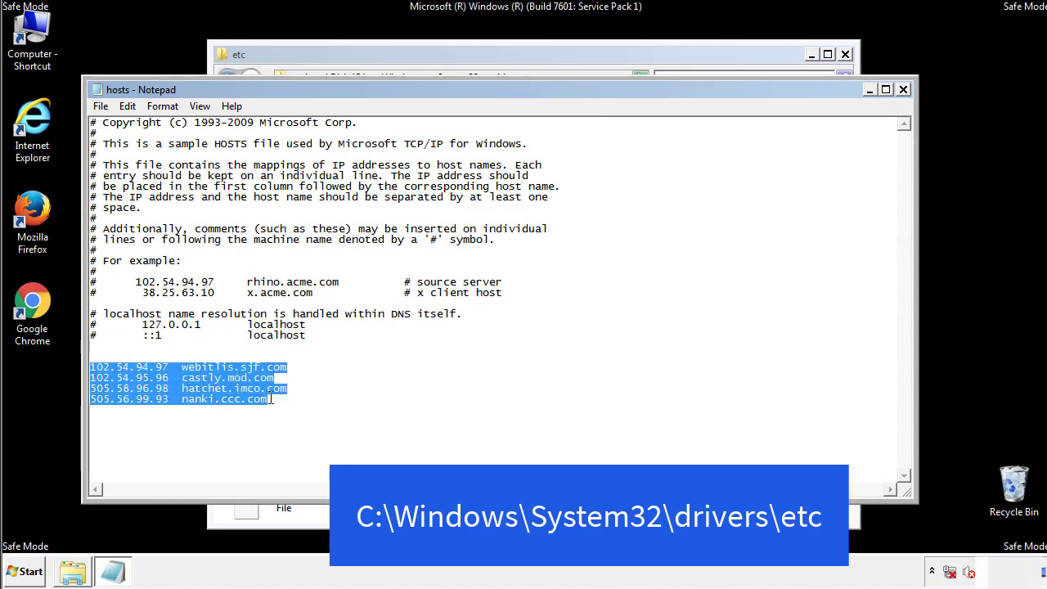
{"action": "key", "text": "Delete"}
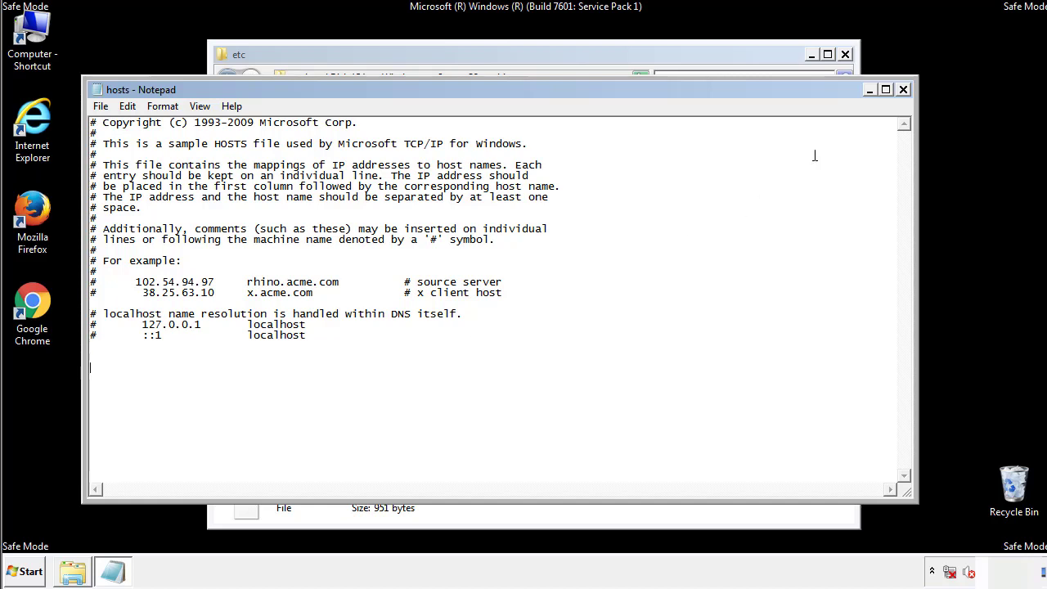
Save the edited hosts file, then close Notepad and the etc folder window
{"action": "left_click", "coordinate": [903, 90]}
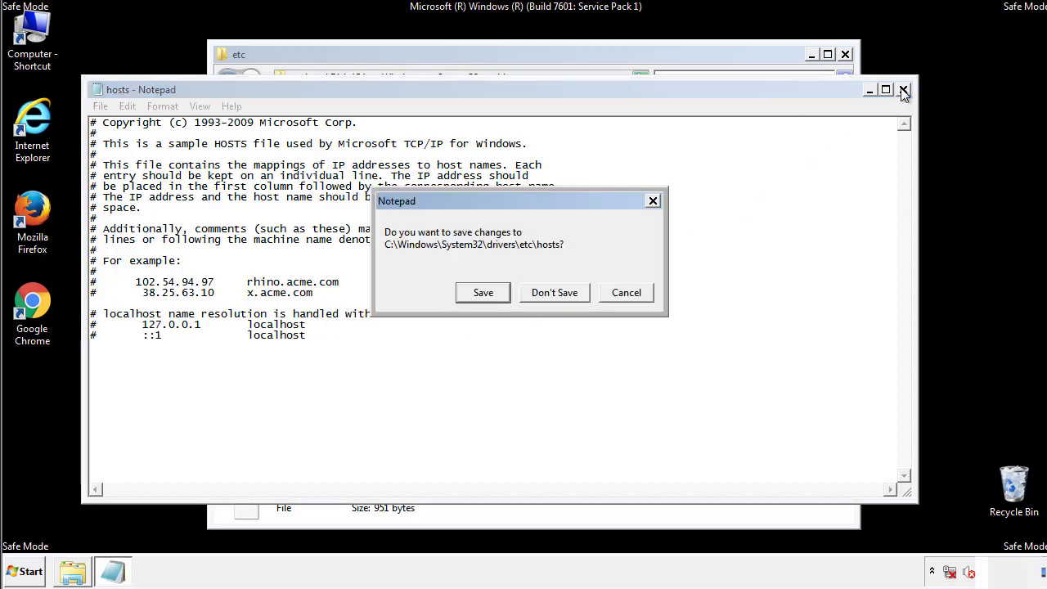
{"action": "left_click", "coordinate": [459, 296]}
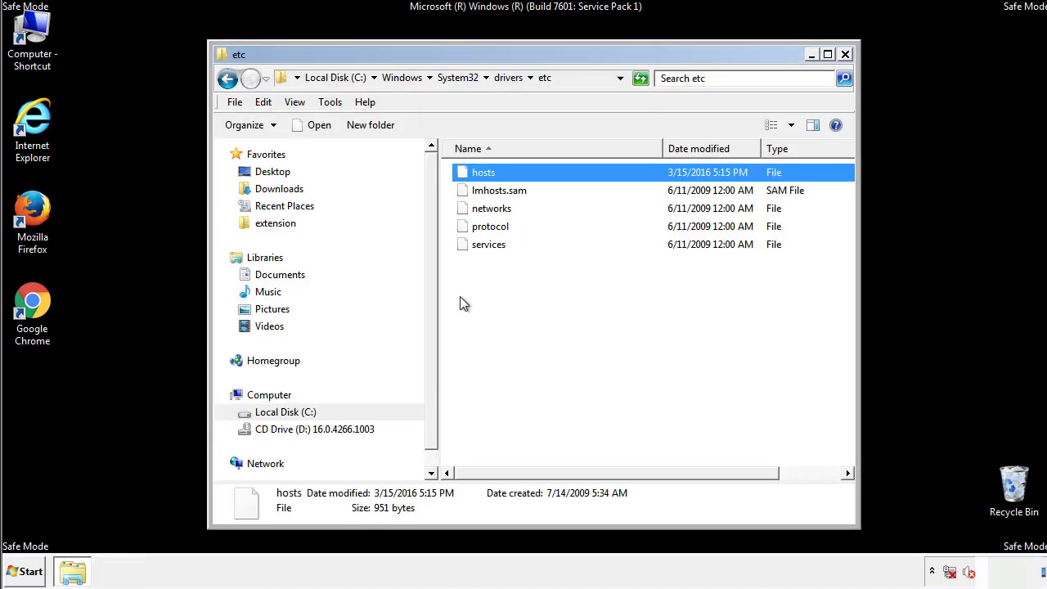
{"action": "left_click", "coordinate": [844, 54]}
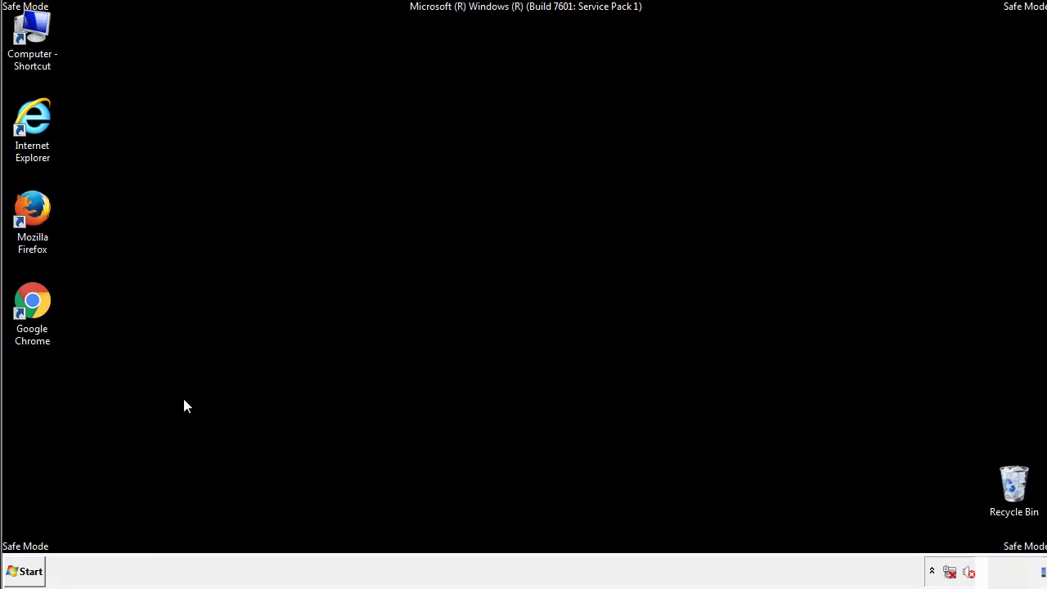
Open the Startup folder from All Programs in an Explorer window
{"action": "left_click", "coordinate": [29, 569]}
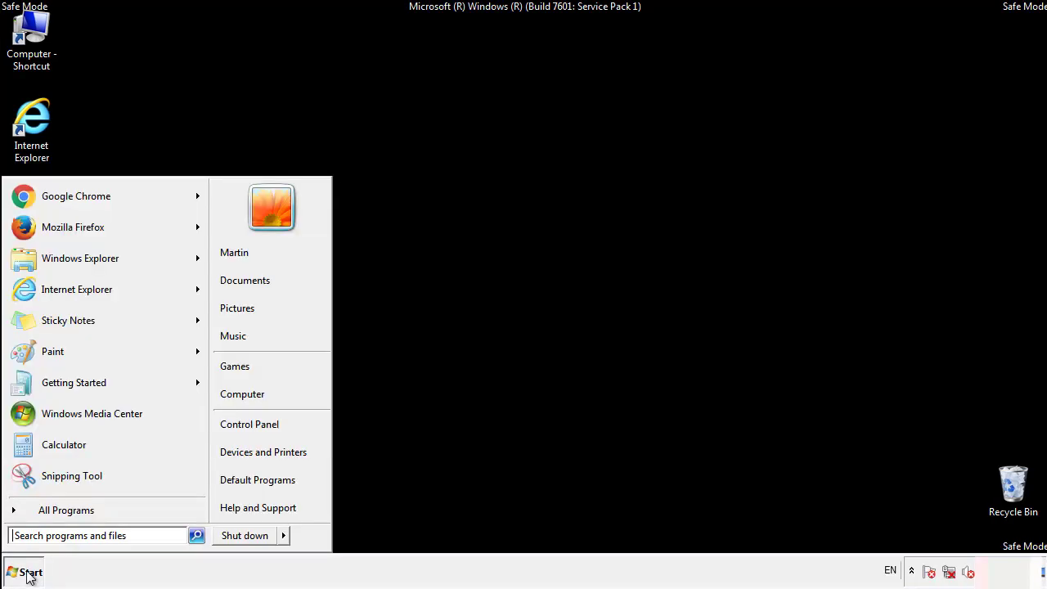
{"action": "left_click", "coordinate": [46, 515]}
{"action": "right_click", "coordinate": [42, 452]}
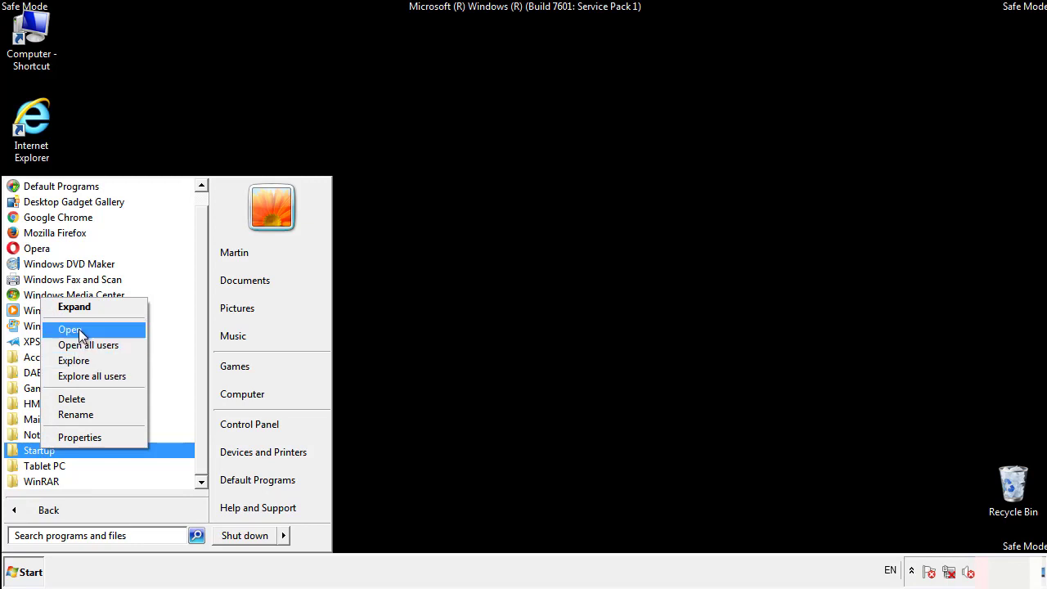
{"action": "left_click", "coordinate": [80, 330]}
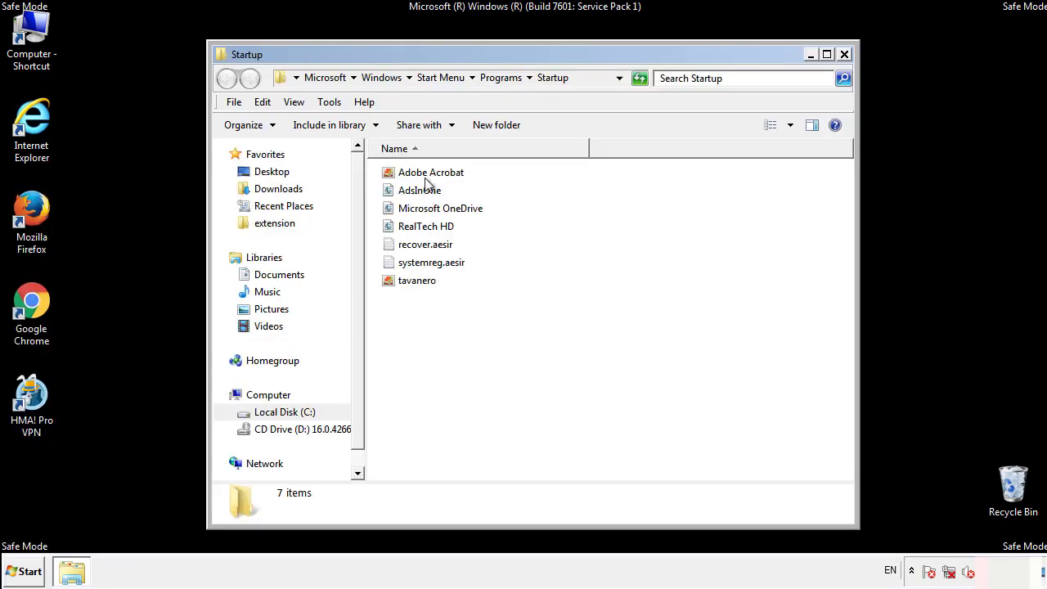
Delete AdsInOne, recover.aesir, systemreg.aesir and tavanero from Startup, then close the folder
{"action": "left_click", "coordinate": [427, 192]}
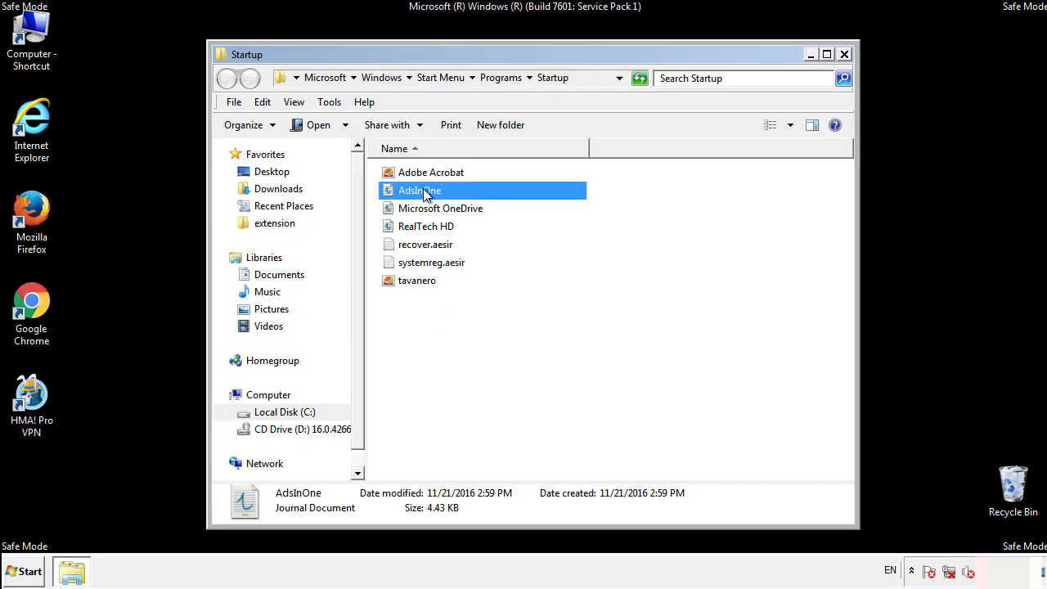
{"action": "left_click", "coordinate": [433, 246], "text": "ctrl"}
{"action": "left_click", "coordinate": [434, 263], "text": "ctrl"}
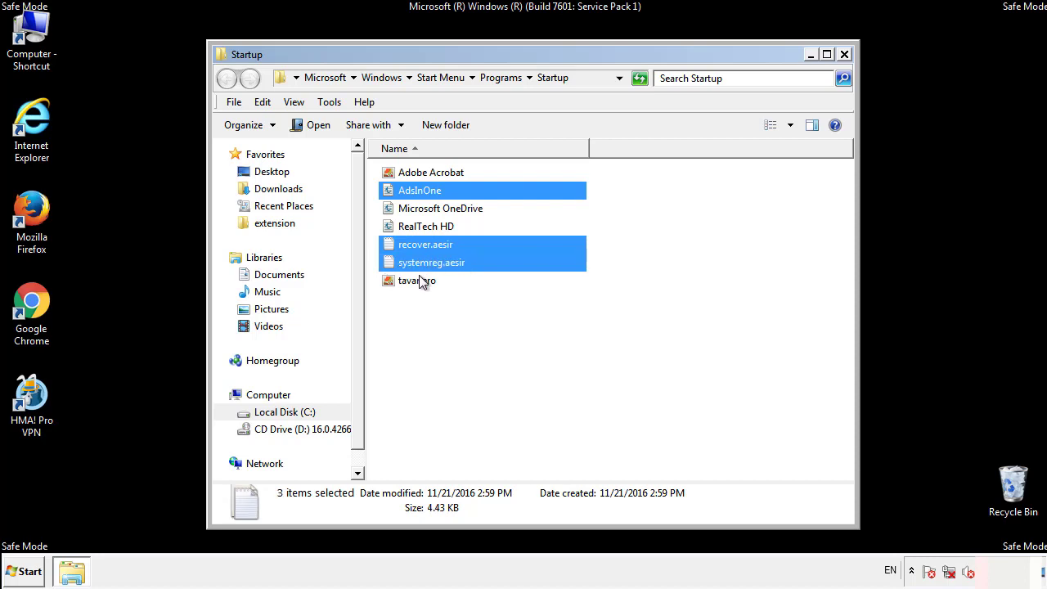
{"action": "left_click", "coordinate": [417, 280], "text": "ctrl"}
{"action": "right_click", "coordinate": [417, 279]}
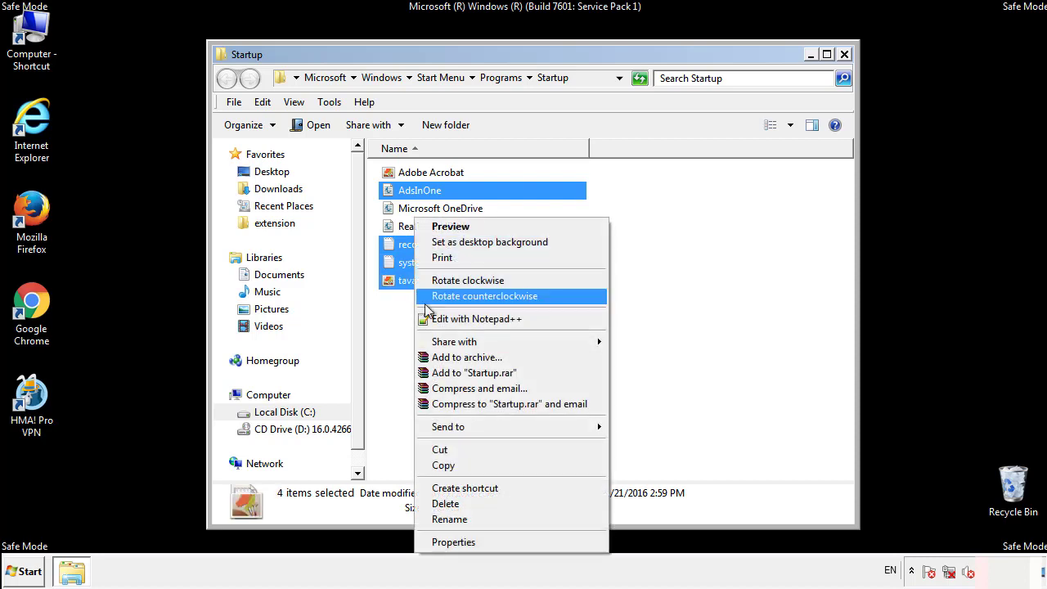
{"action": "left_click", "coordinate": [445, 502]}
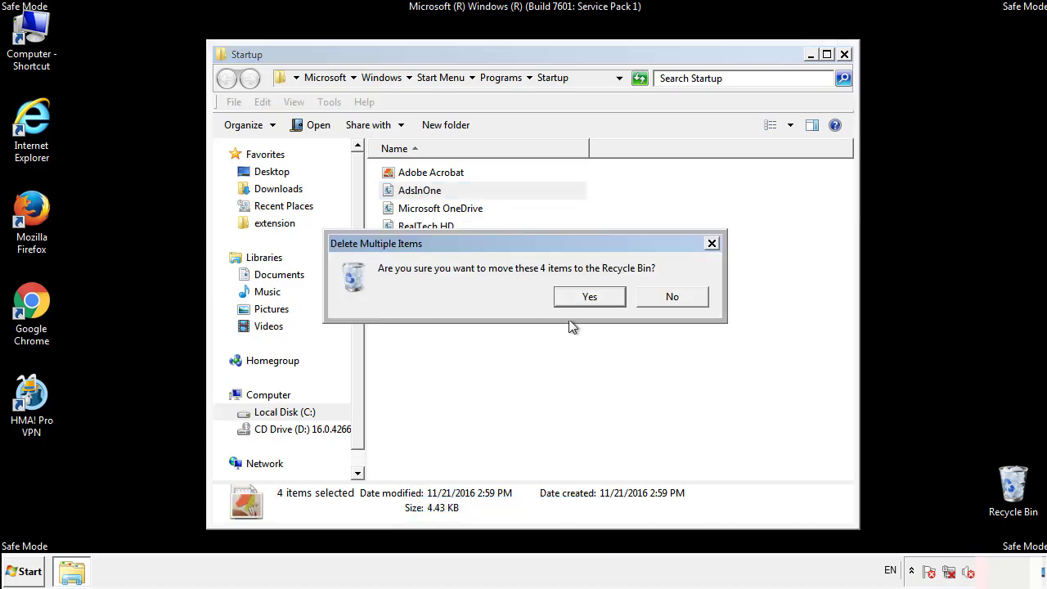
{"action": "left_click", "coordinate": [575, 299]}
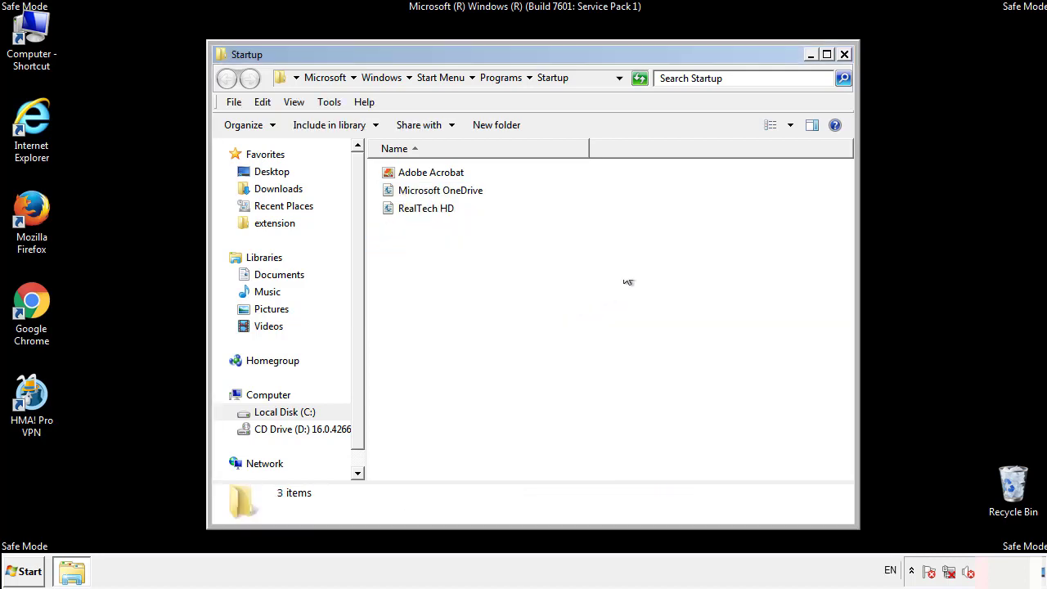
{"action": "left_click", "coordinate": [845, 55]}
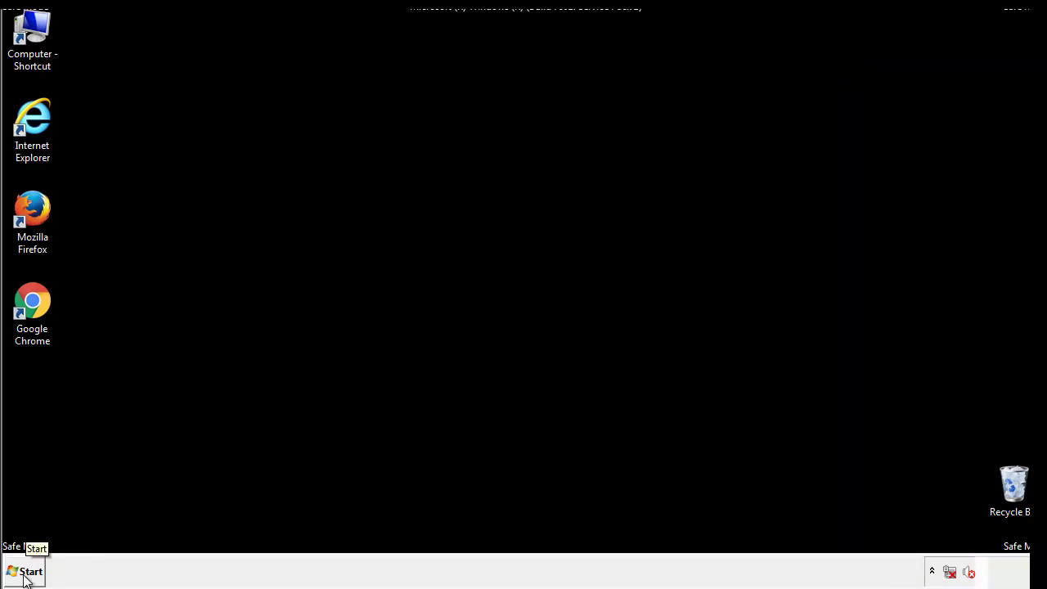
Launch Registry Editor by searching regedit
{"action": "left_click", "coordinate": [25, 572]}
{"action": "type", "text": "reged"}
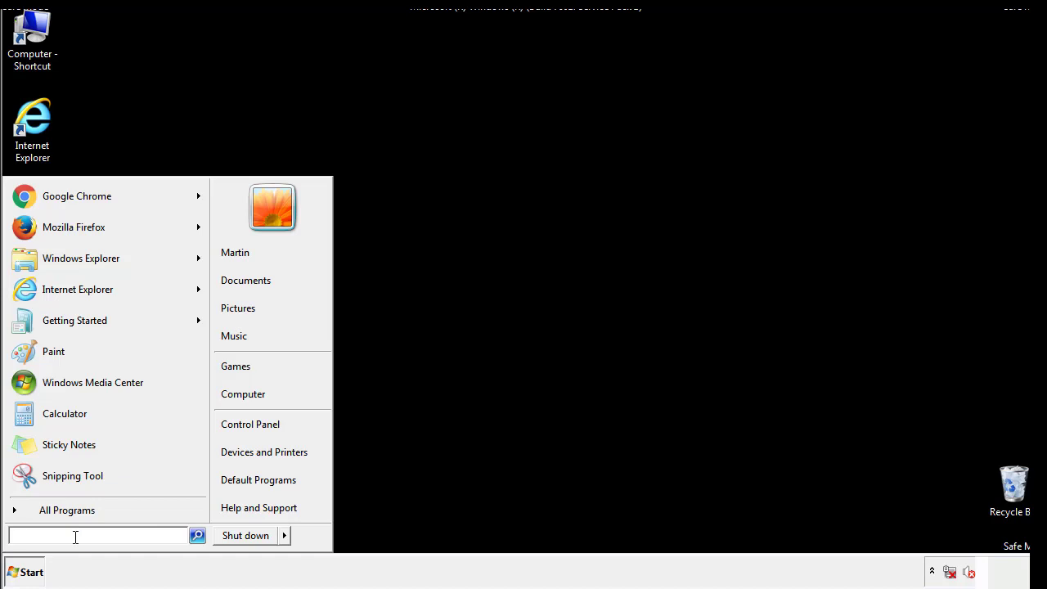
{"action": "type", "text": "it"}
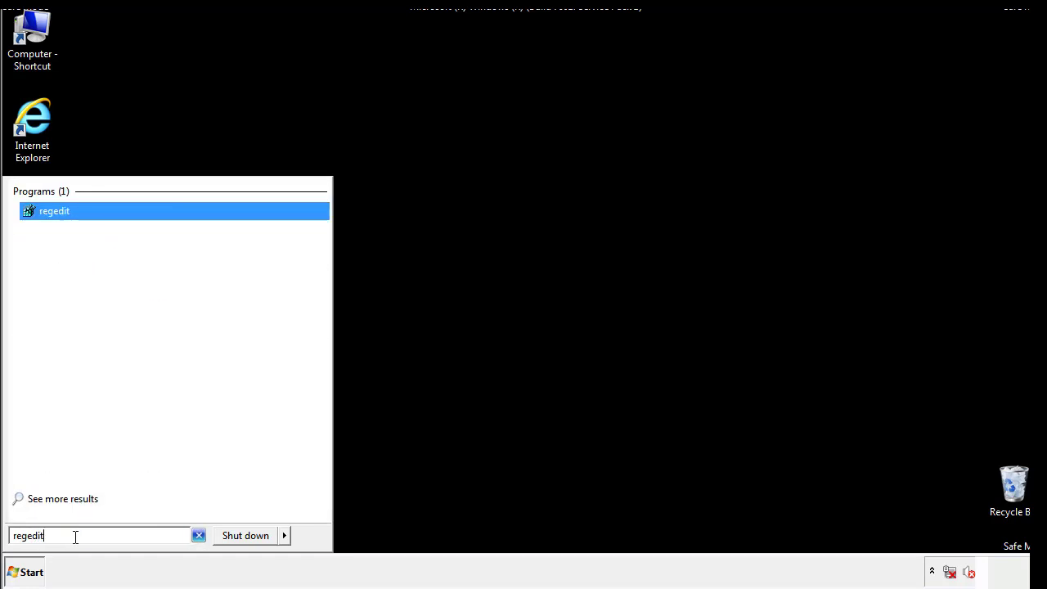
{"action": "key", "text": "Return"}
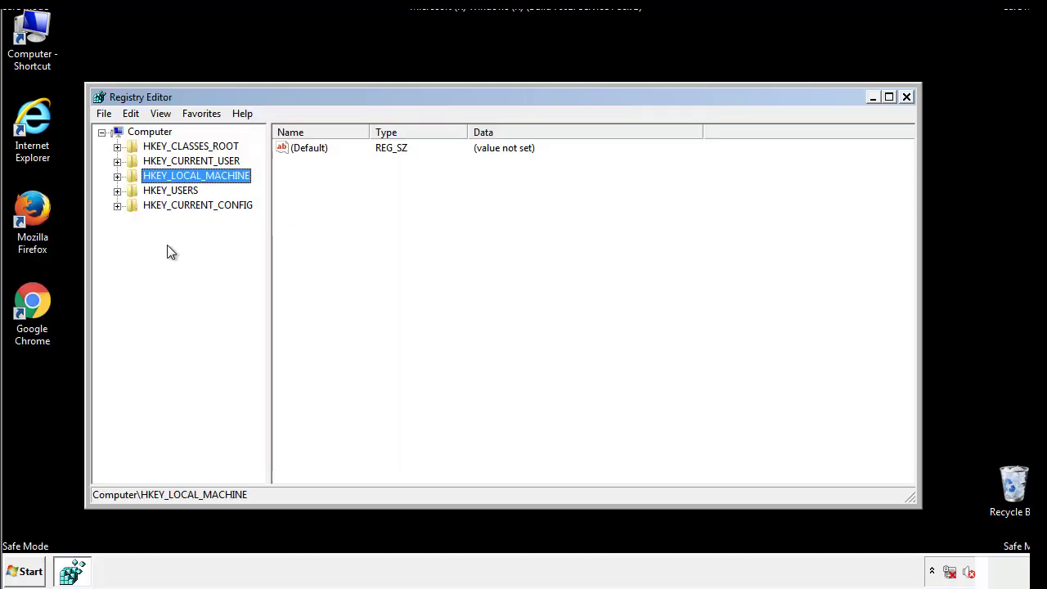
Expand HKEY_LOCAL_MACHINE\SOFTWARE\Microsoft\Windows\CurrentVersion and select its Run key
{"action": "left_click", "coordinate": [116, 177]}
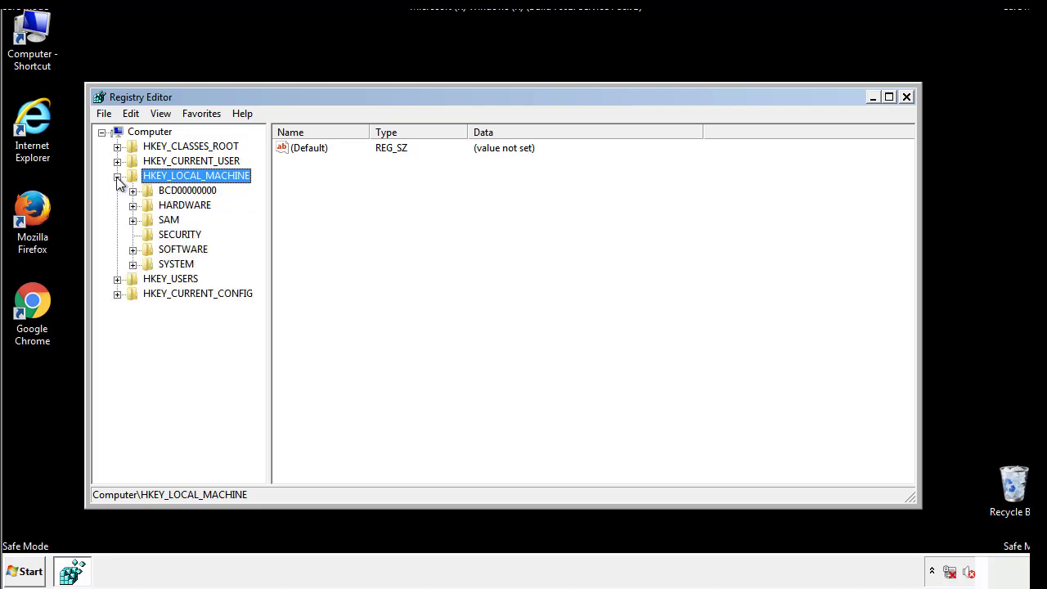
{"action": "left_click", "coordinate": [133, 250]}
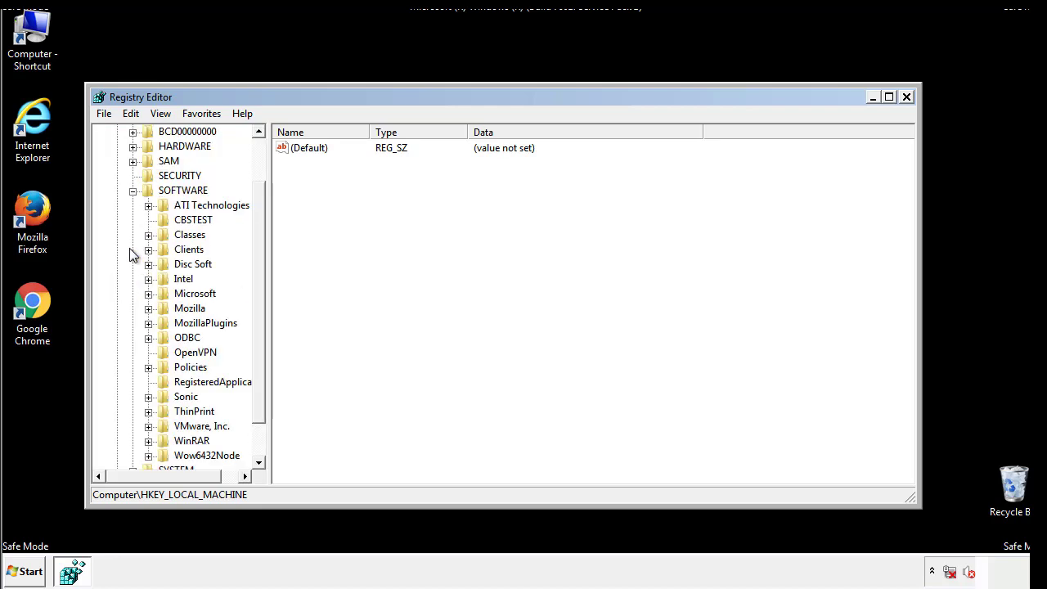
{"action": "scroll", "coordinate": [260, 244], "scroll_direction": "down", "scroll_amount": 1}
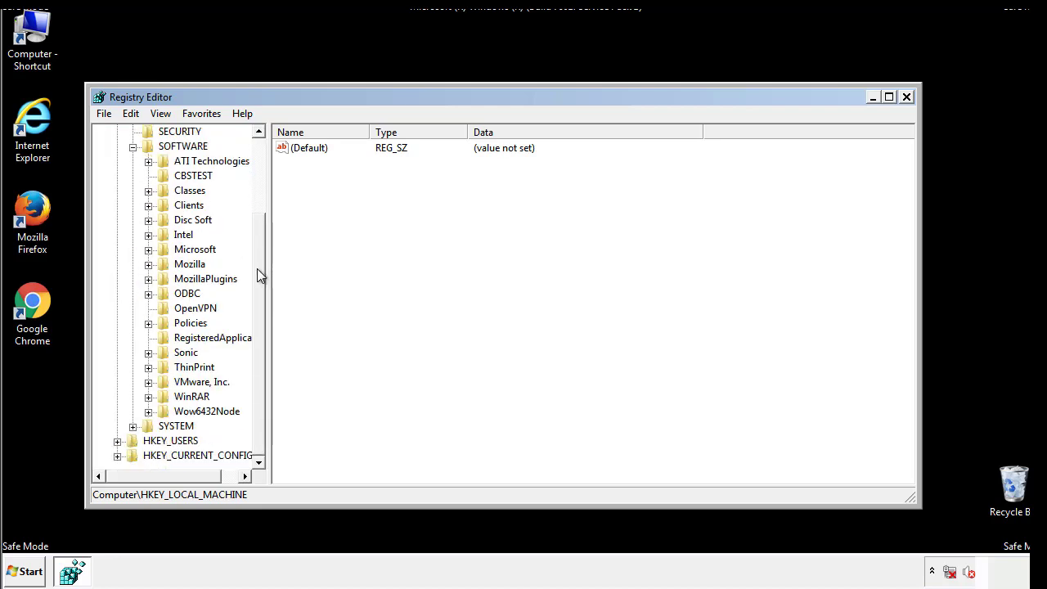
{"action": "left_click", "coordinate": [148, 250]}
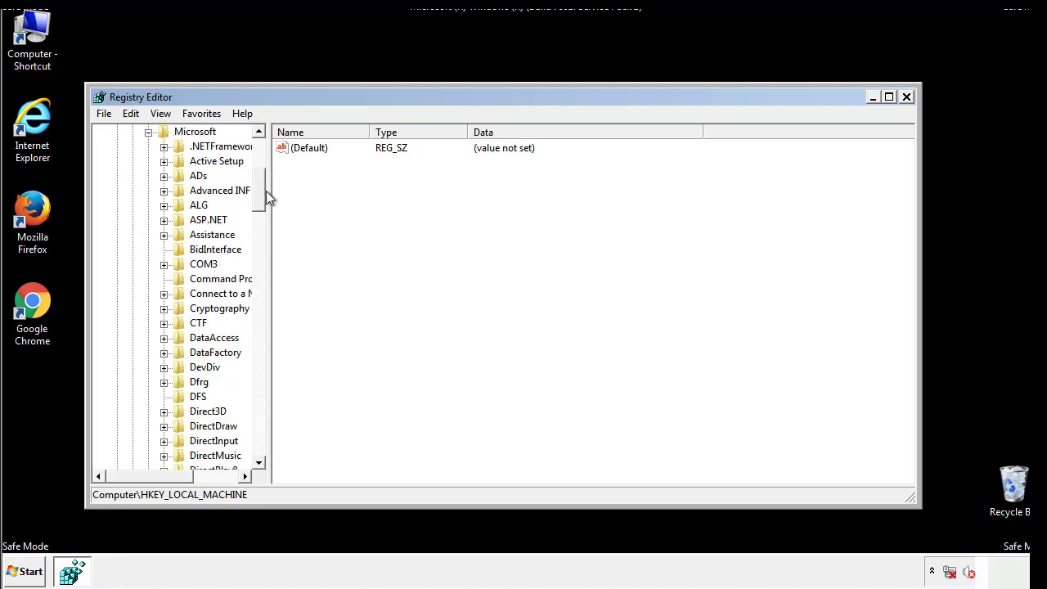
{"action": "left_click_drag", "start_coordinate": [258, 202], "coordinate": [261, 418]}
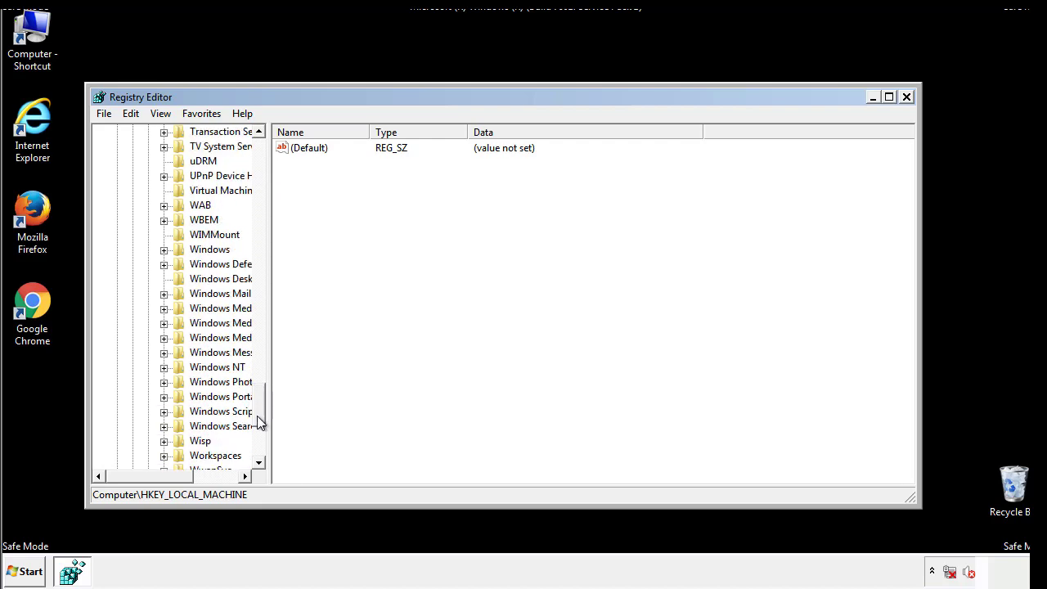
{"action": "left_click", "coordinate": [164, 250]}
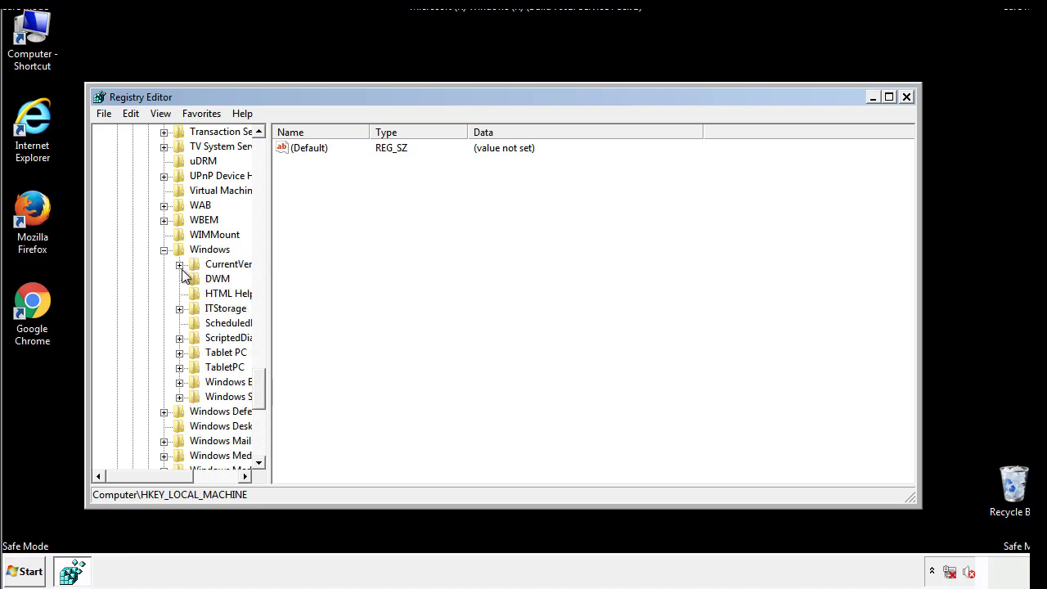
{"action": "left_click_drag", "start_coordinate": [144, 476], "coordinate": [157, 476]}
{"action": "left_click", "coordinate": [134, 264]}
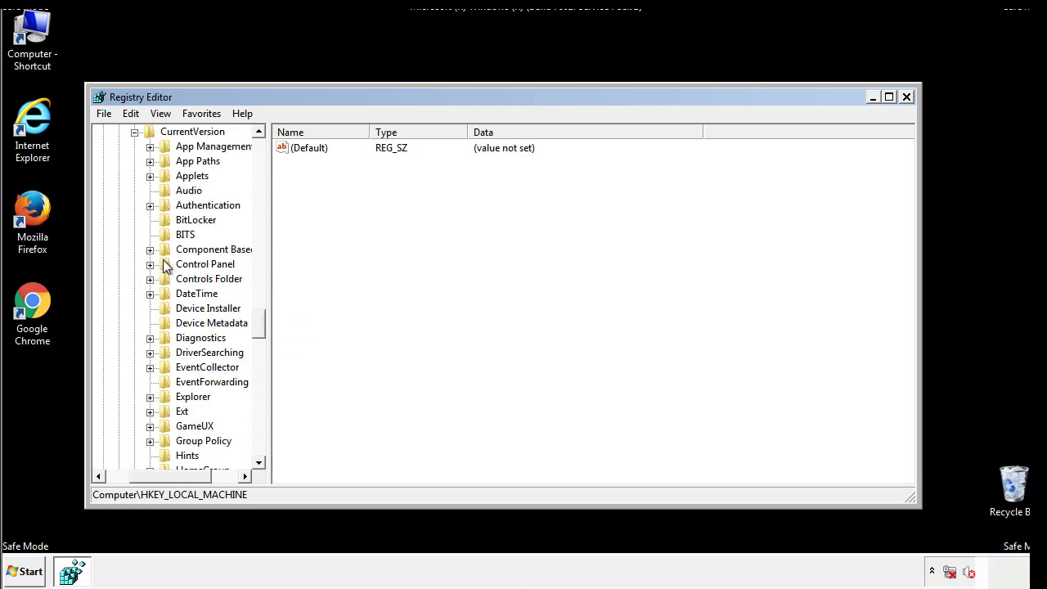
{"action": "left_click_drag", "start_coordinate": [262, 327], "coordinate": [262, 376]}
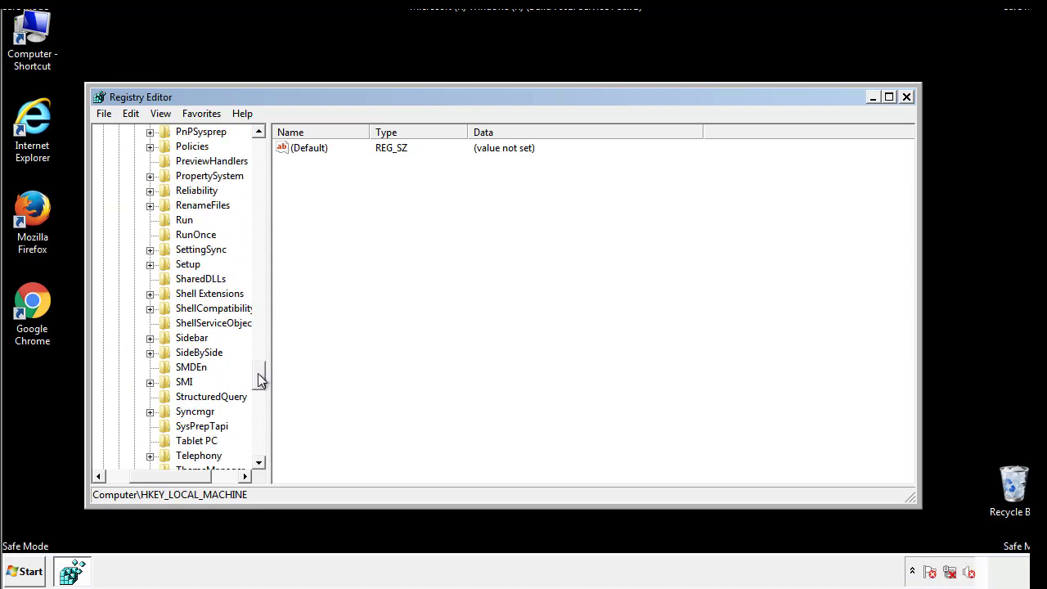
{"action": "left_click", "coordinate": [170, 219]}
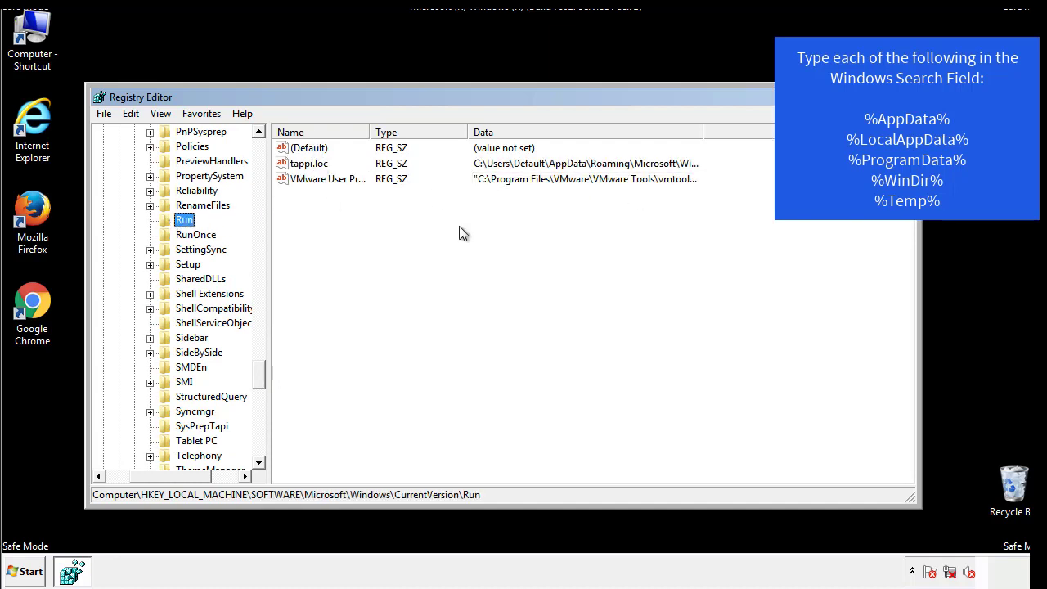
Delete the tappi.loc value from the HKLM Run key, confirming the deletion
{"action": "left_click", "coordinate": [310, 168]}
{"action": "right_click", "coordinate": [304, 166]}
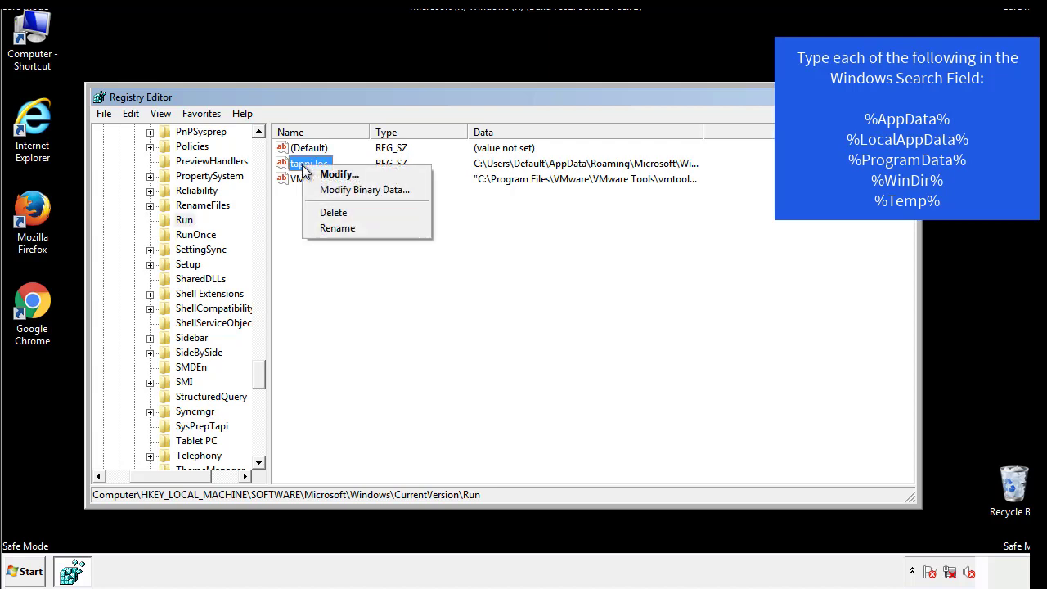
{"action": "left_click", "coordinate": [327, 213]}
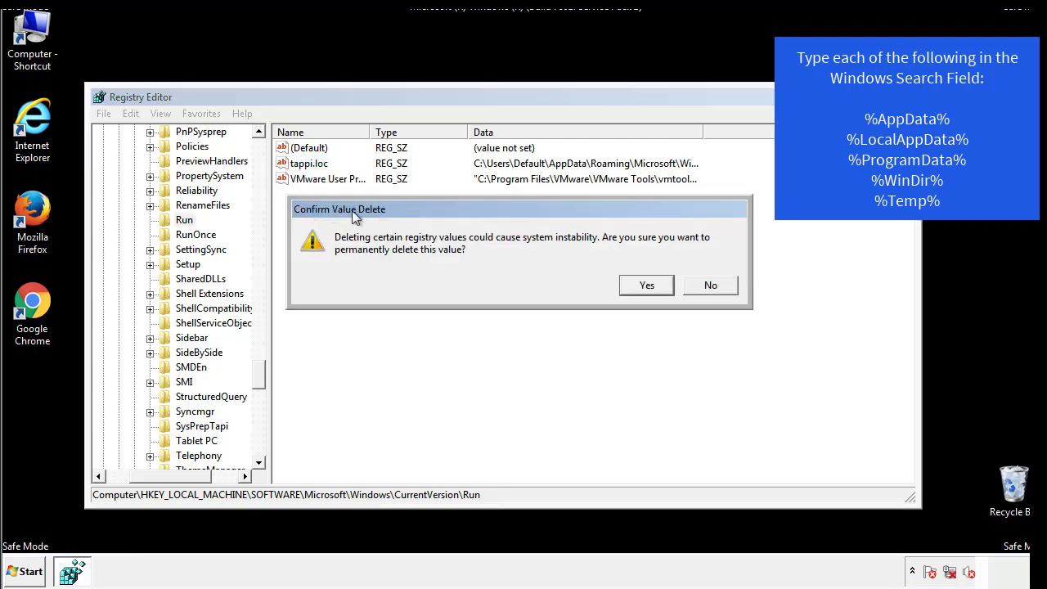
{"action": "left_click", "coordinate": [636, 285]}
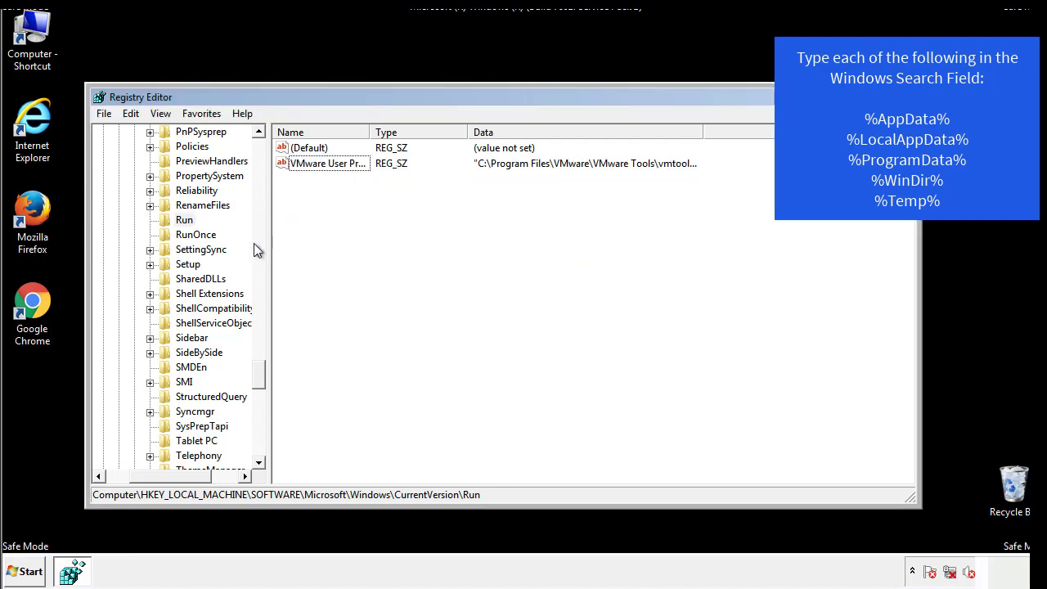
{"action": "scroll", "coordinate": [258, 383], "scroll_direction": "down", "scroll_amount": 1}
{"action": "left_click_drag", "start_coordinate": [258, 383], "coordinate": [128, 487]}
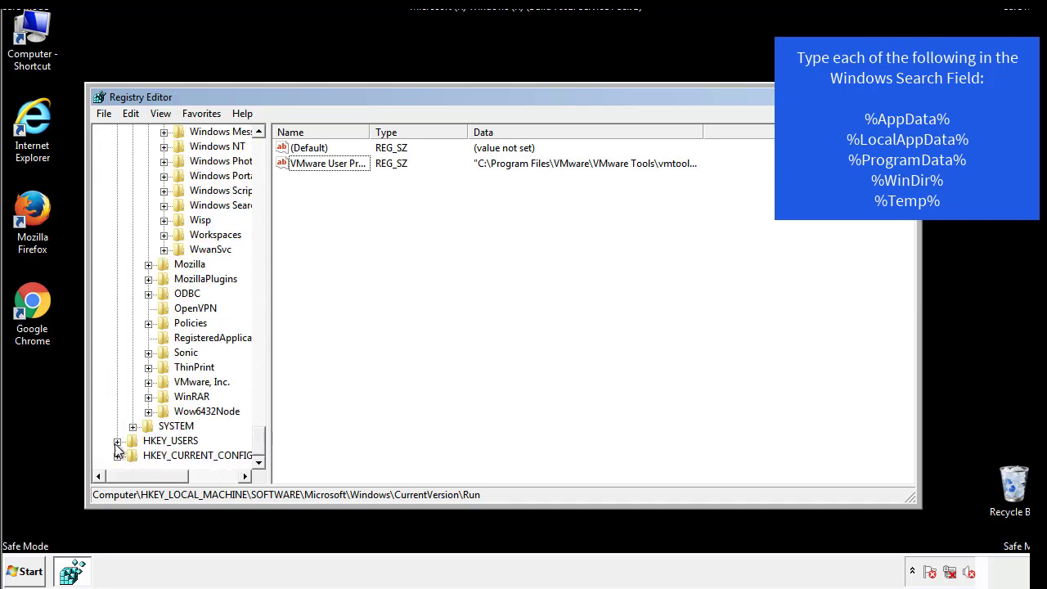
Collapse HKLM and expand HKEY_CURRENT_USER\Software\Microsoft\Windows\CurrentVersion to select Run
{"action": "left_click_drag", "start_coordinate": [258, 442], "coordinate": [267, 156]}
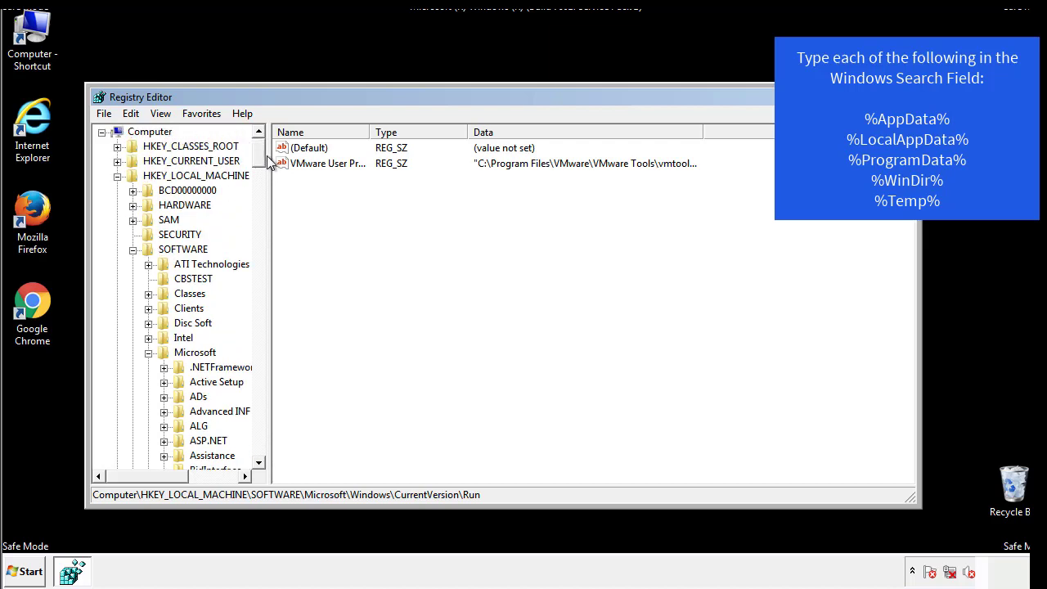
{"action": "left_click", "coordinate": [117, 176]}
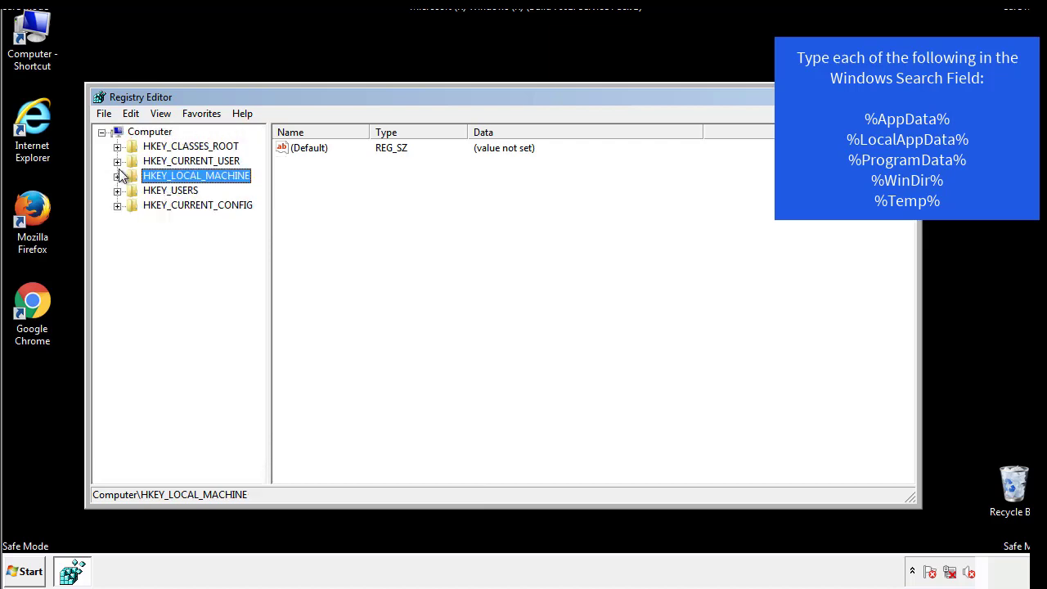
{"action": "left_click", "coordinate": [117, 161]}
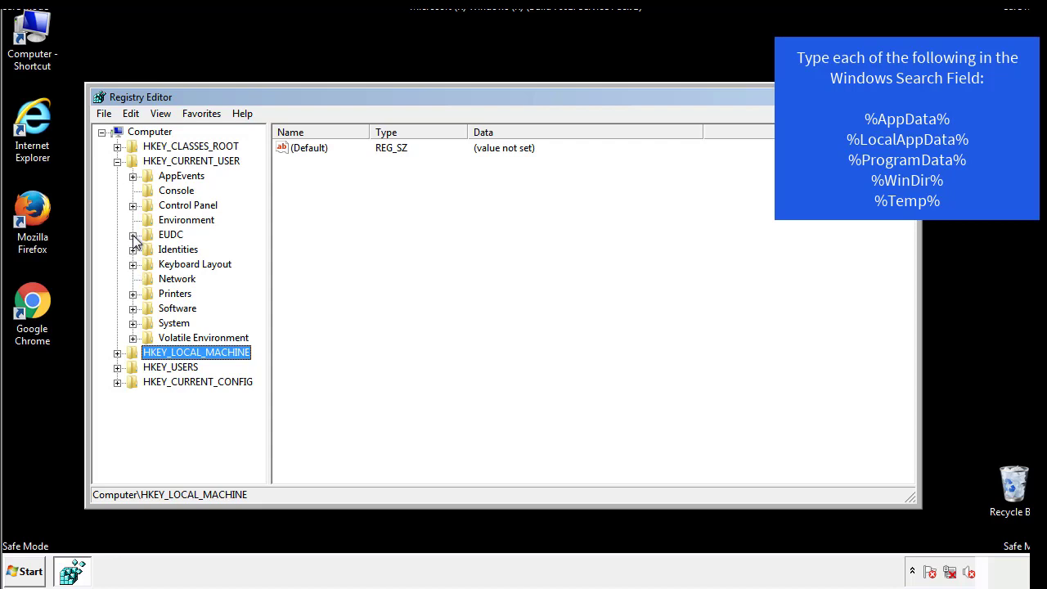
{"action": "left_click", "coordinate": [132, 308]}
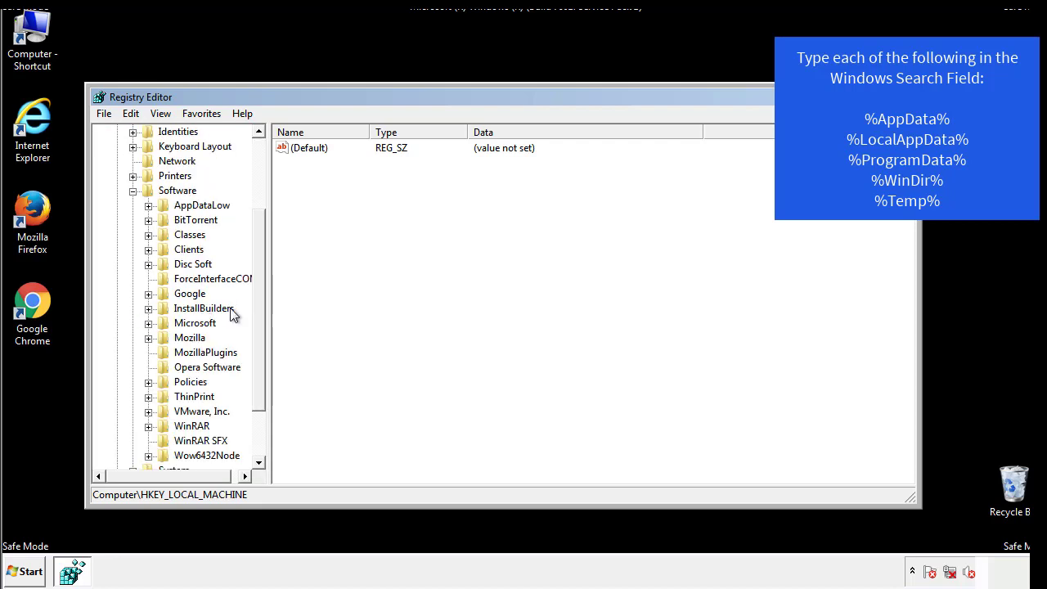
{"action": "left_click_drag", "start_coordinate": [256, 297], "coordinate": [257, 311]}
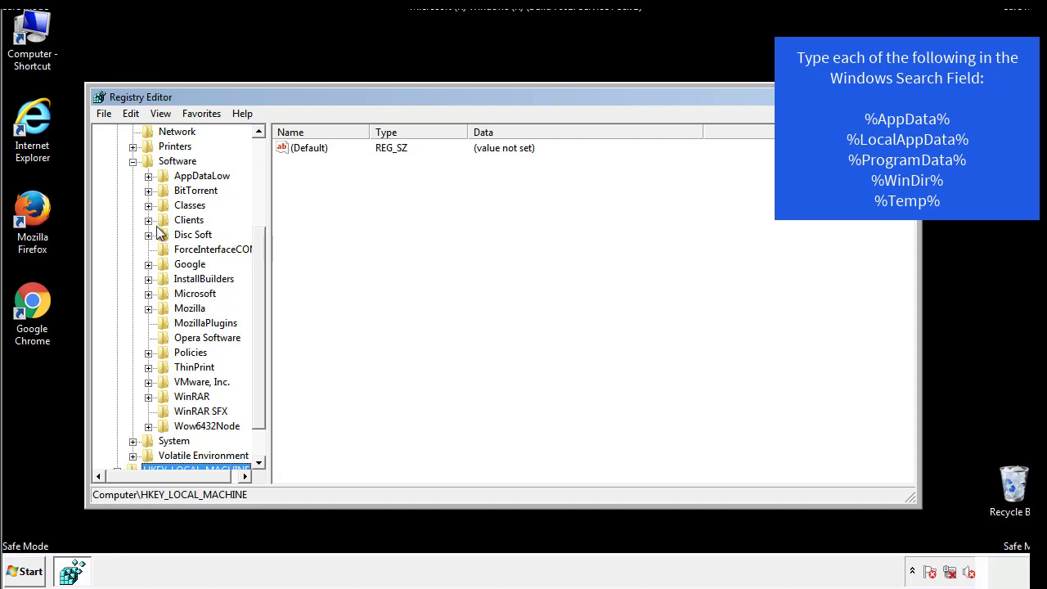
{"action": "left_click", "coordinate": [148, 293]}
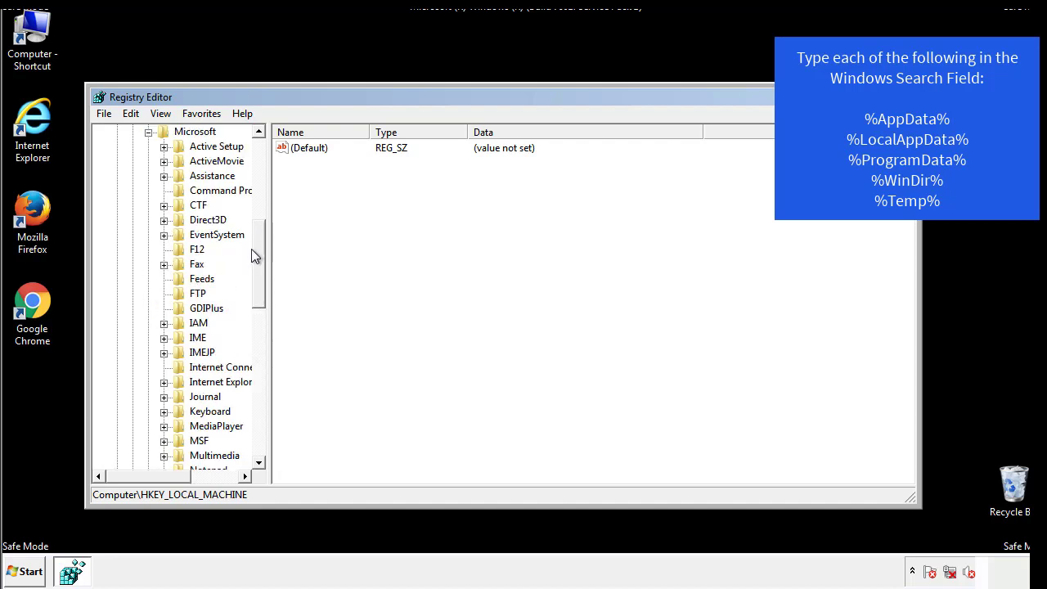
{"action": "left_click_drag", "start_coordinate": [255, 240], "coordinate": [258, 343]}
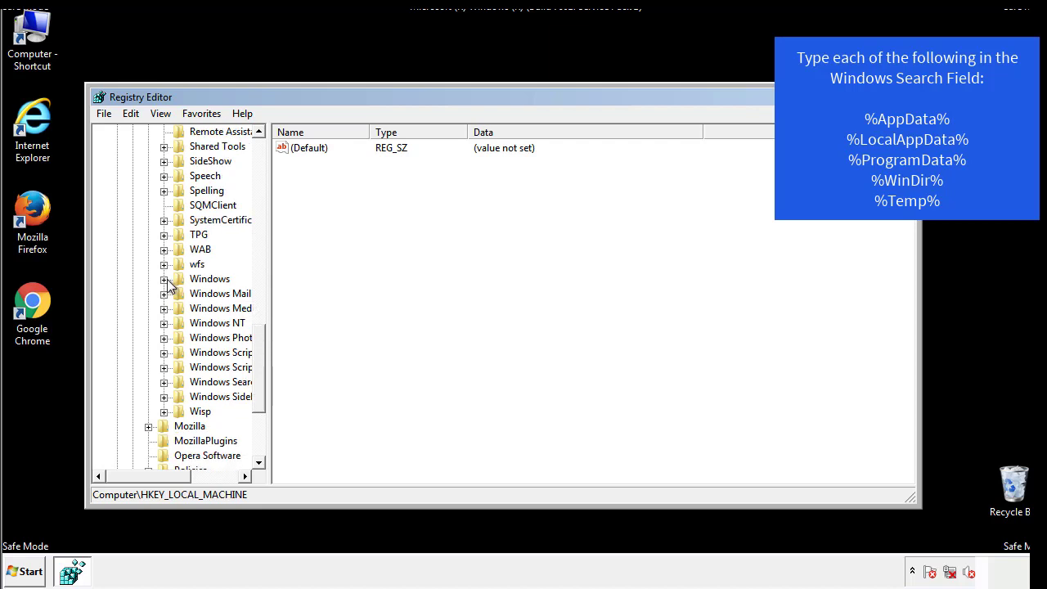
{"action": "left_click", "coordinate": [165, 279]}
{"action": "left_click", "coordinate": [180, 293]}
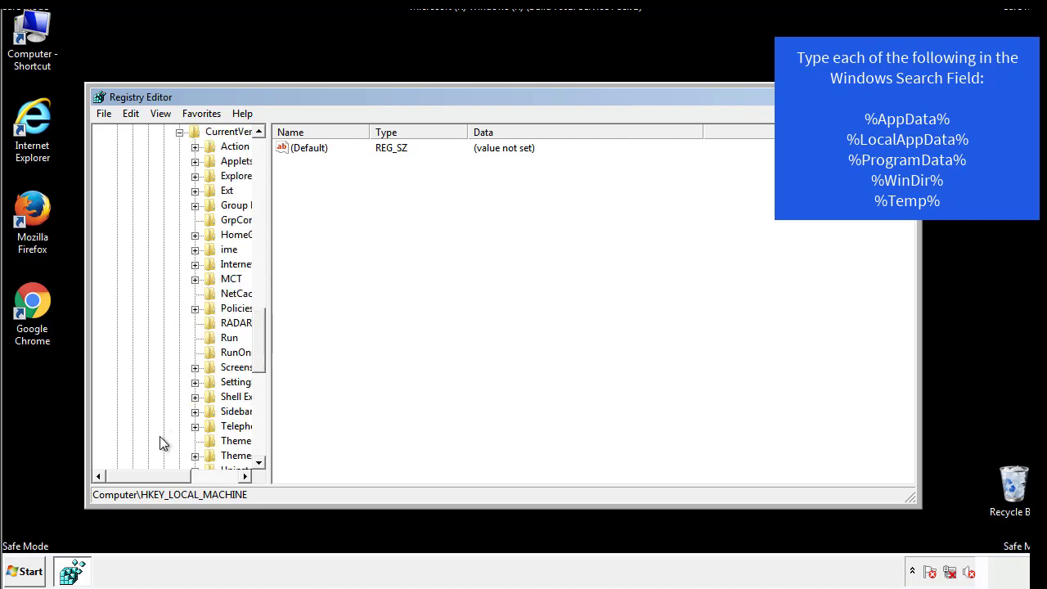
{"action": "left_click_drag", "start_coordinate": [158, 481], "coordinate": [185, 478]}
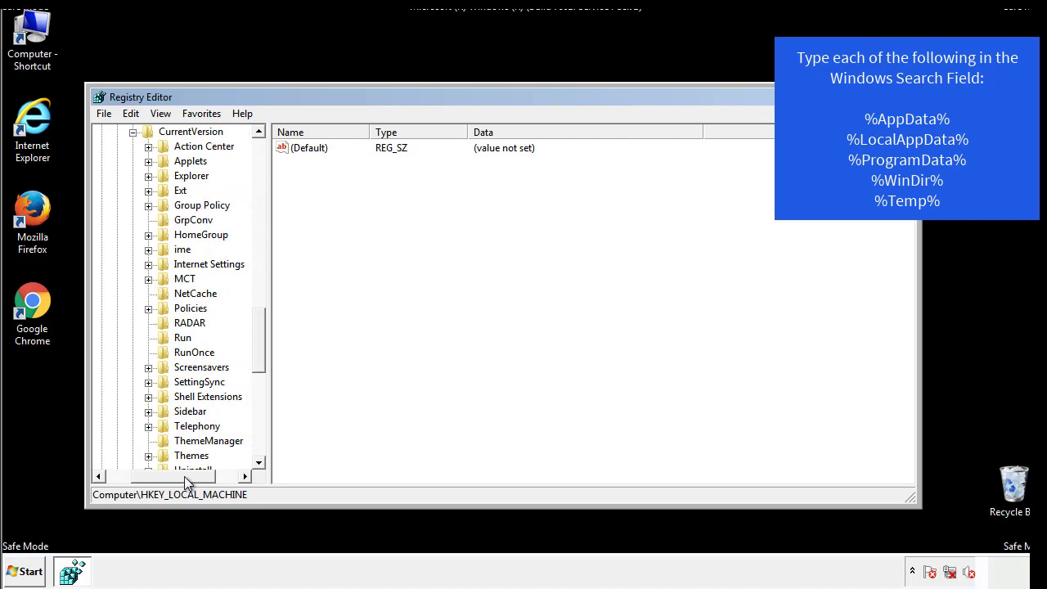
{"action": "left_click", "coordinate": [181, 337]}
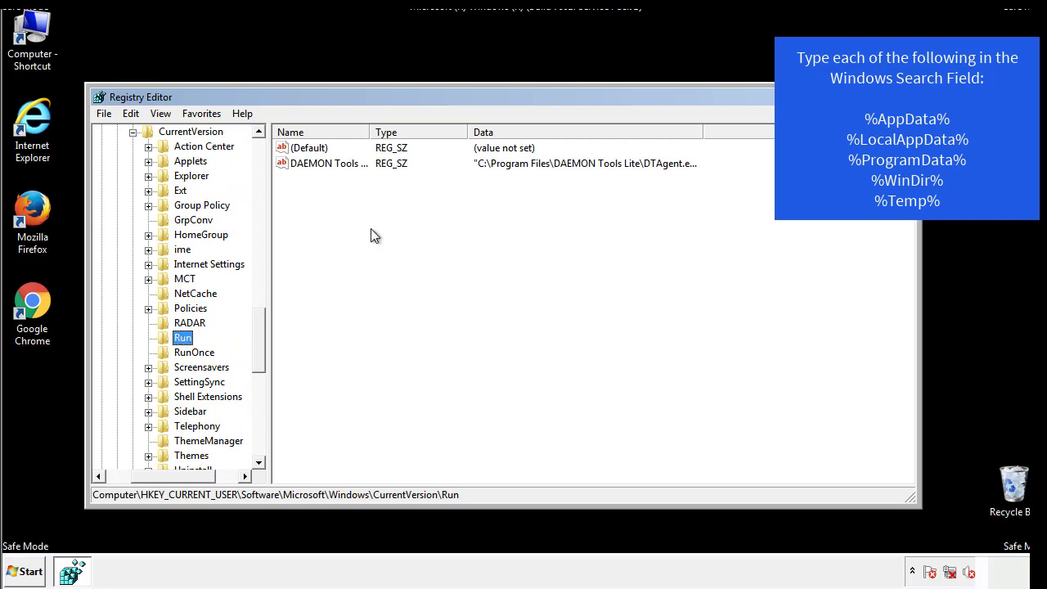
Collapse the HKCU Windows key in the tree and open the Edit menu
{"action": "left_click", "coordinate": [411, 190]}
{"action": "left_click_drag", "start_coordinate": [305, 238], "coordinate": [376, 190]}
{"action": "left_click_drag", "start_coordinate": [174, 473], "coordinate": [149, 475]}
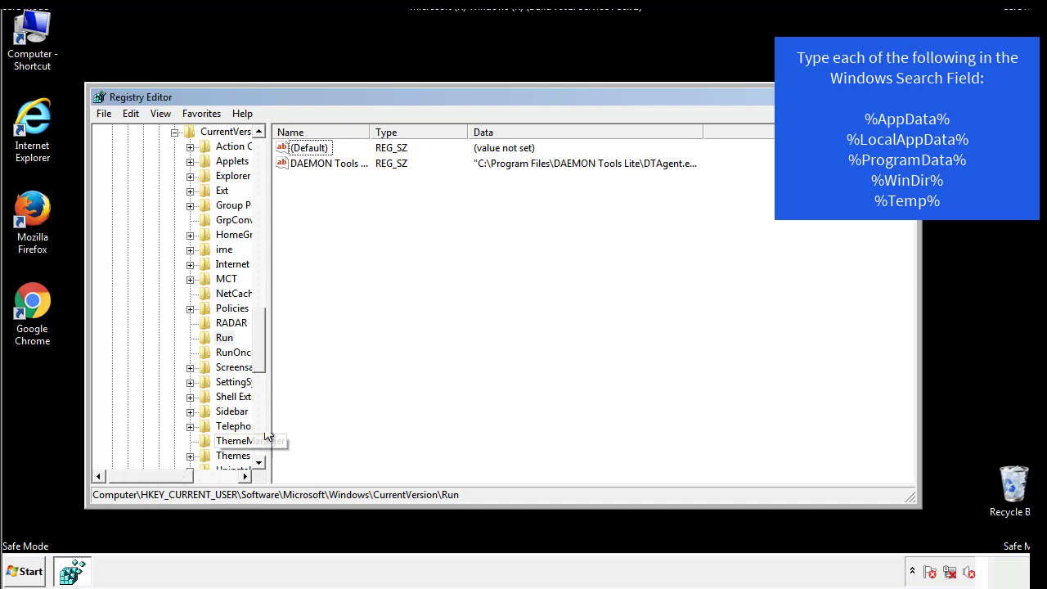
{"action": "left_click_drag", "start_coordinate": [260, 360], "coordinate": [263, 316]}
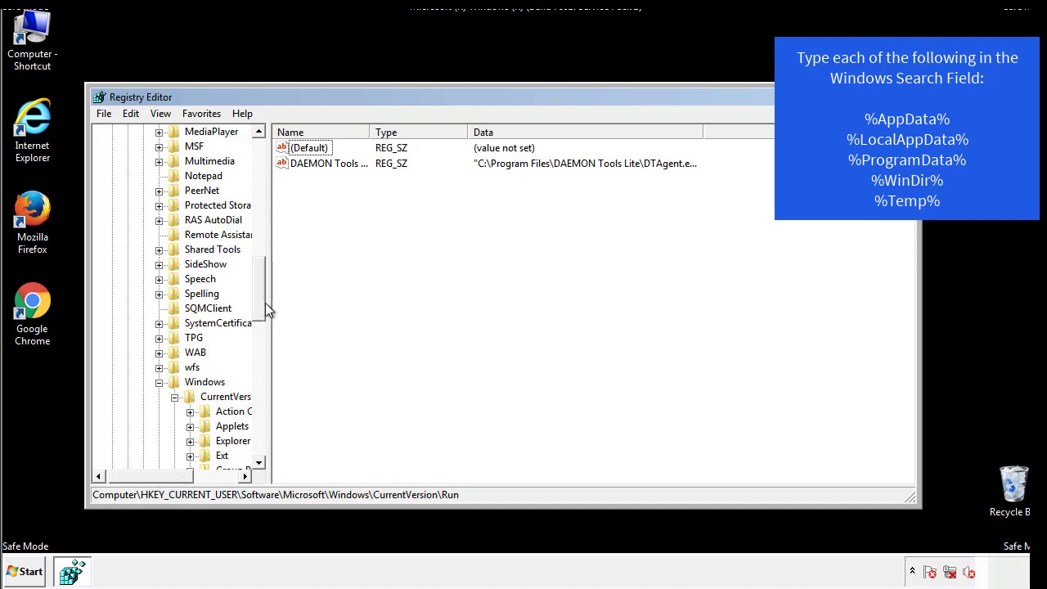
{"action": "left_click", "coordinate": [159, 382]}
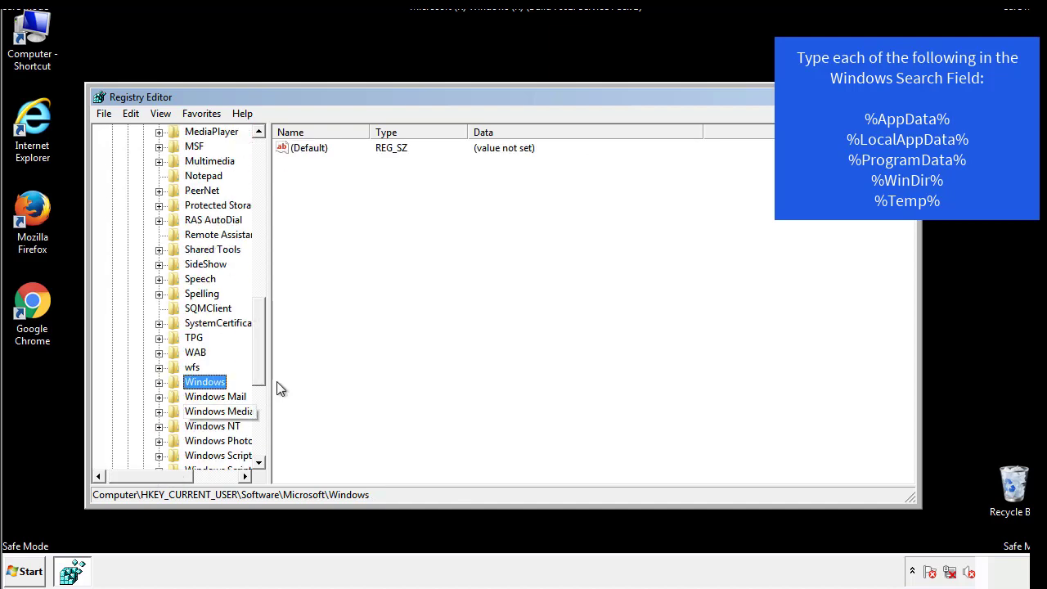
{"action": "left_click_drag", "start_coordinate": [262, 364], "coordinate": [264, 222]}
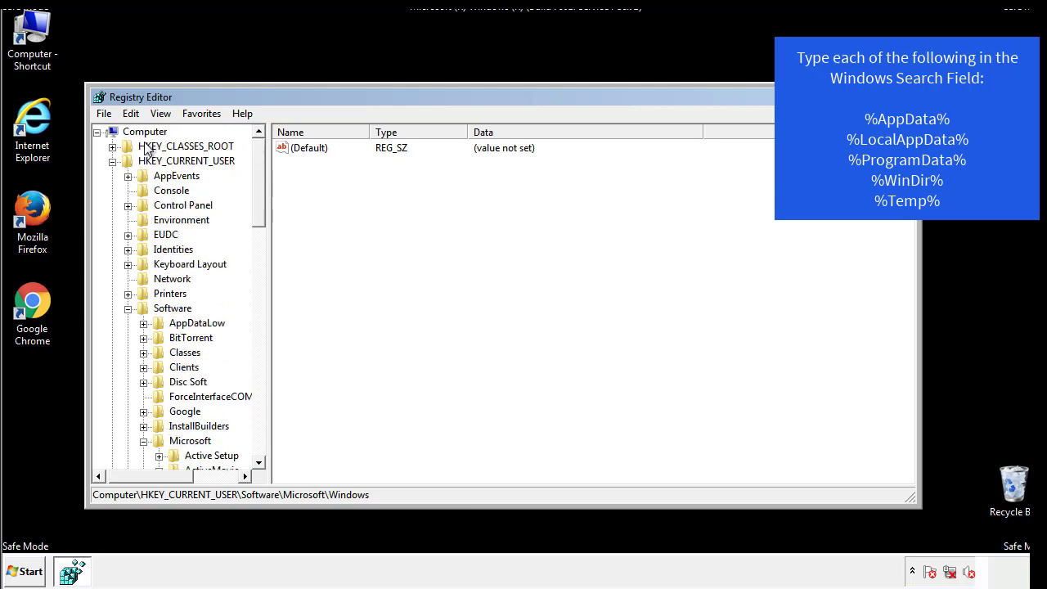
{"action": "left_click", "coordinate": [131, 114]}
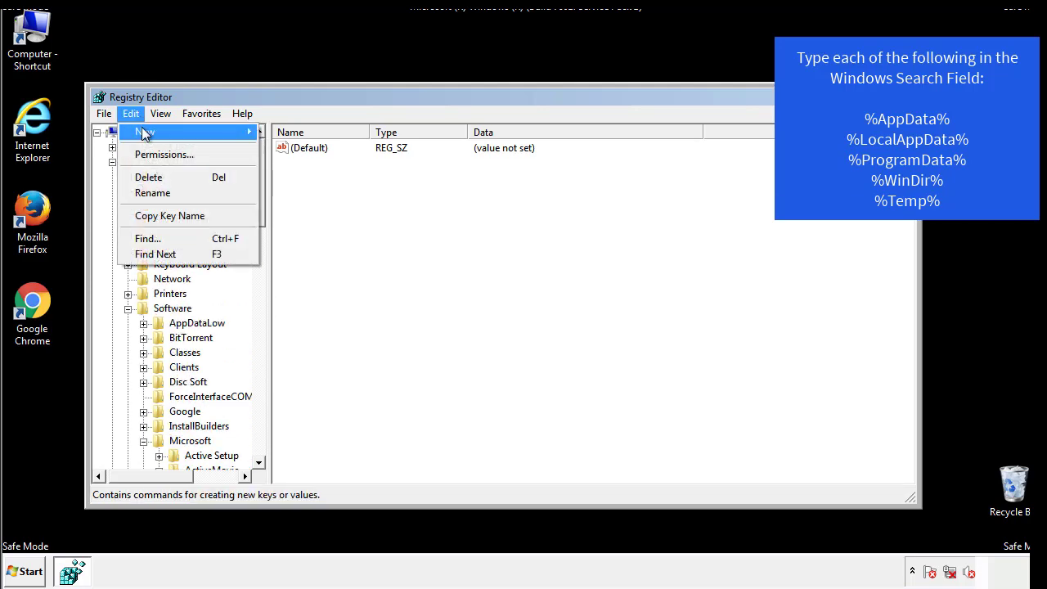
Search the registry for %temp%, landing on the VolumeCaches\Temporary Files key
{"action": "left_click", "coordinate": [148, 238]}
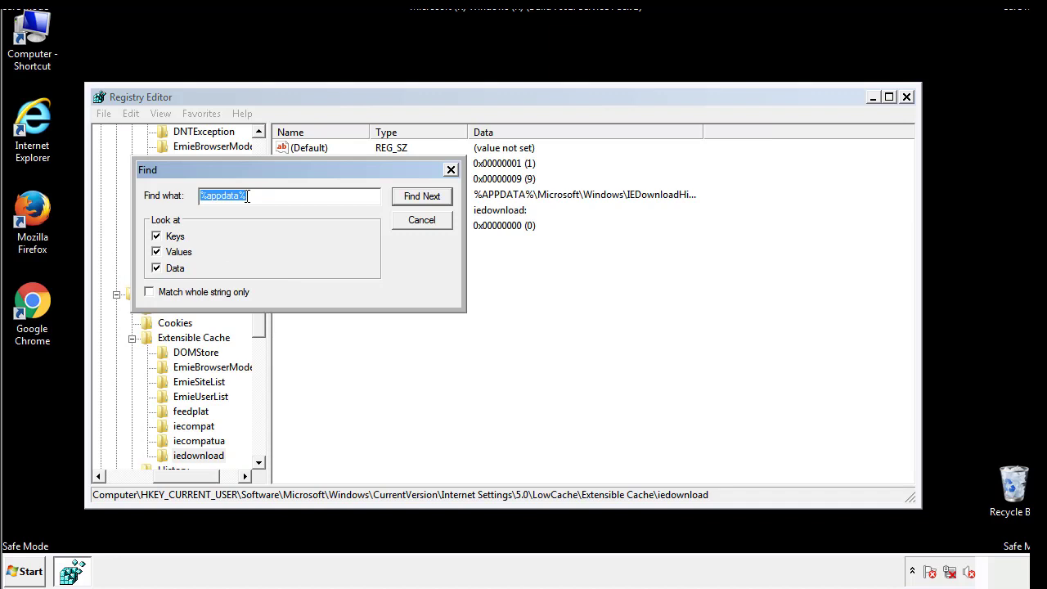
{"action": "type", "text": "%temp%"}
{"action": "key", "text": "Return"}
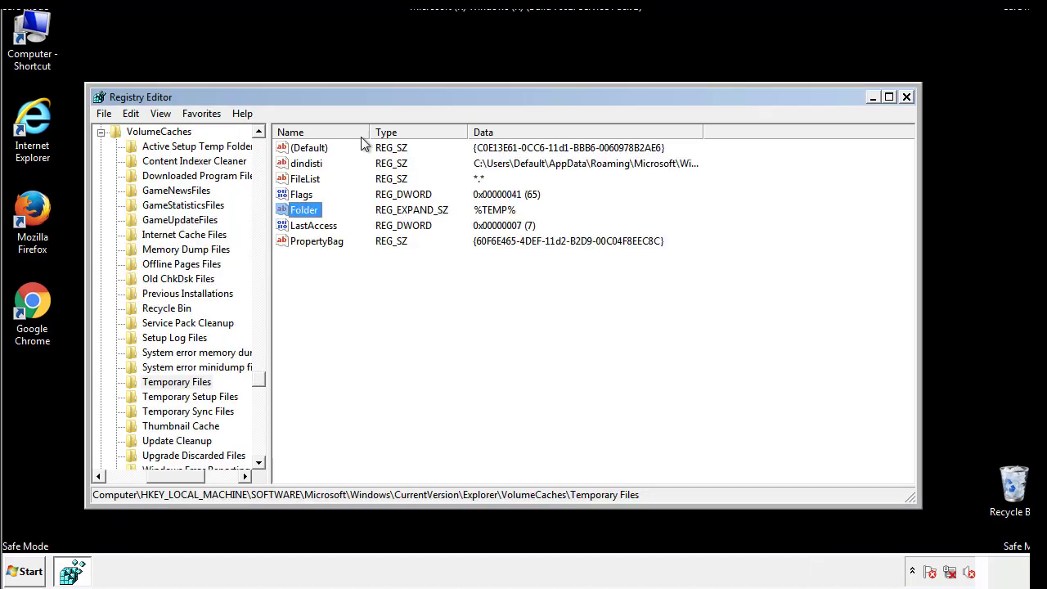
Delete all seven Temporary Files values, leaving only the unset (Default), and close Registry Editor
{"action": "left_click", "coordinate": [431, 283]}
{"action": "left_click_drag", "start_coordinate": [337, 260], "coordinate": [299, 154]}
{"action": "right_click", "coordinate": [296, 150]}
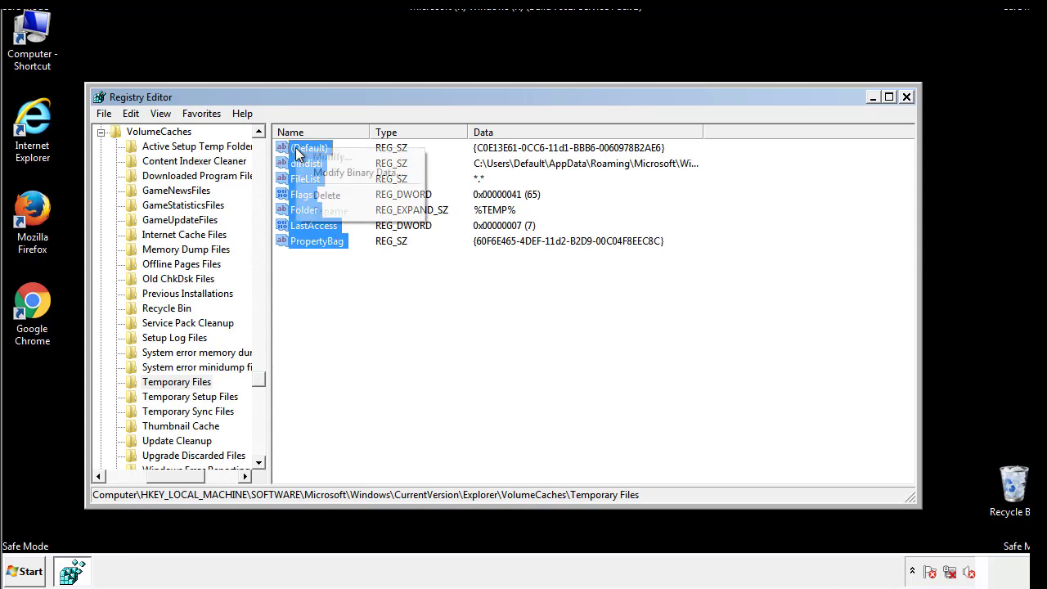
{"action": "left_click", "coordinate": [323, 194]}
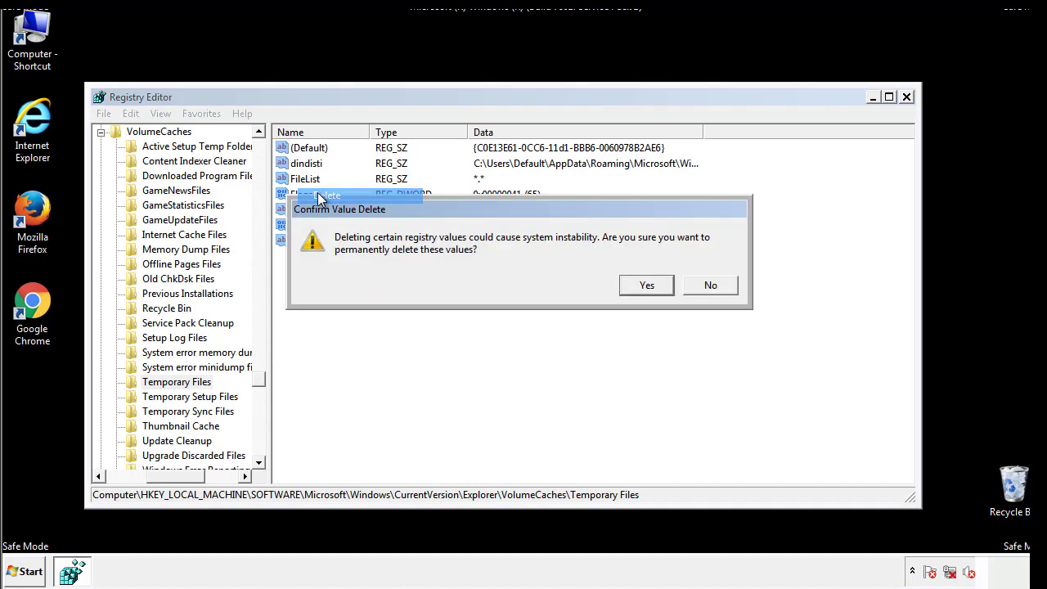
{"action": "left_click", "coordinate": [646, 284]}
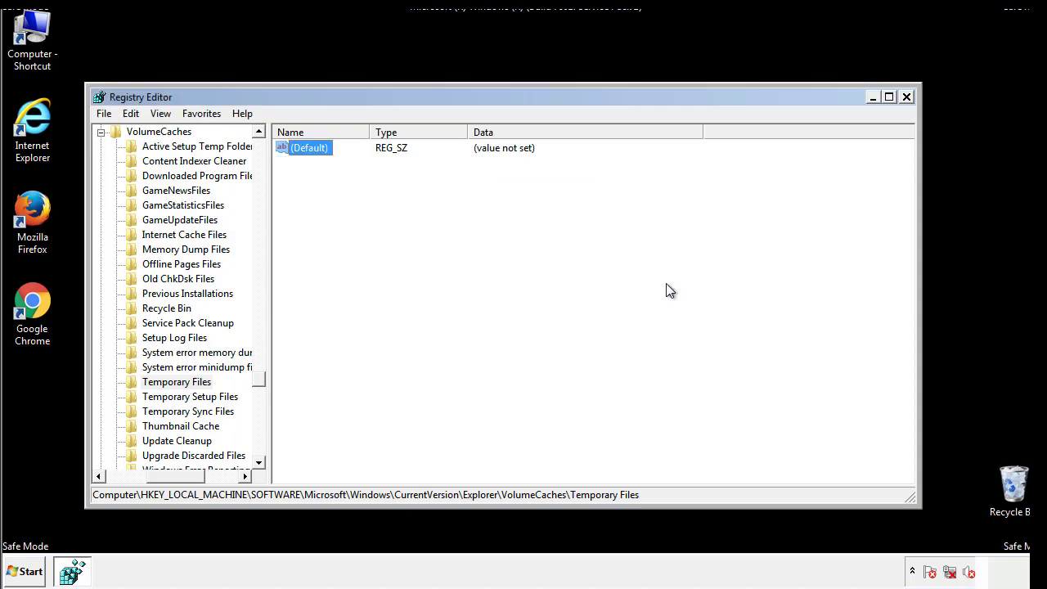
{"action": "left_click", "coordinate": [364, 200]}
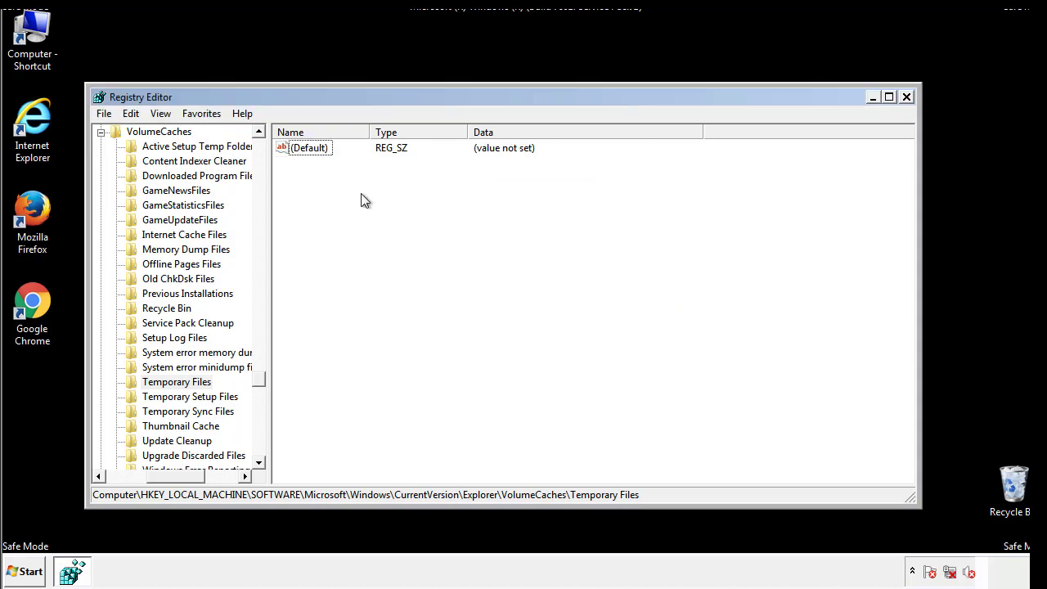
{"action": "left_click", "coordinate": [907, 98]}
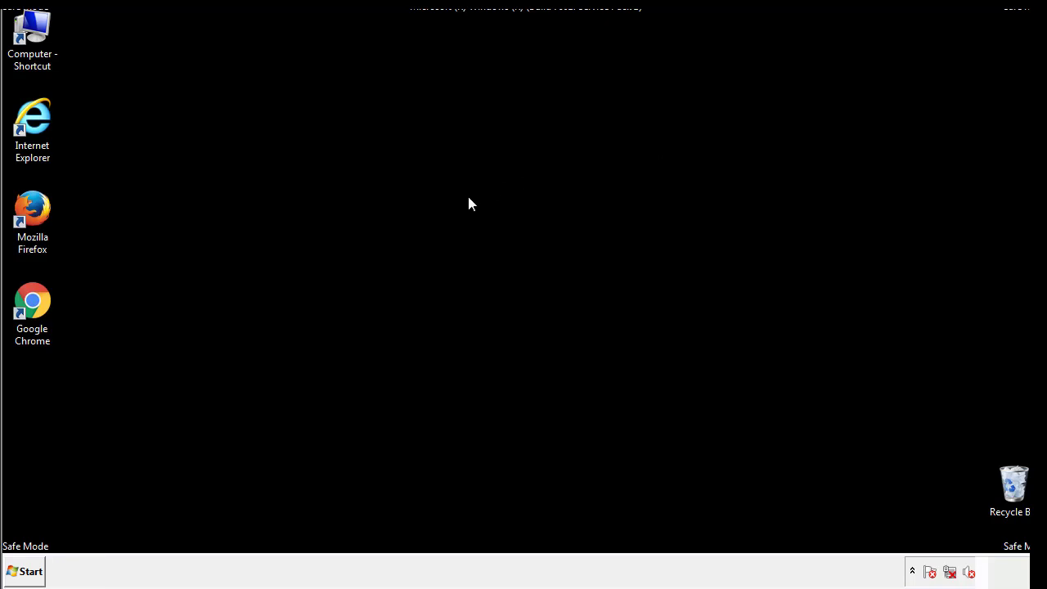